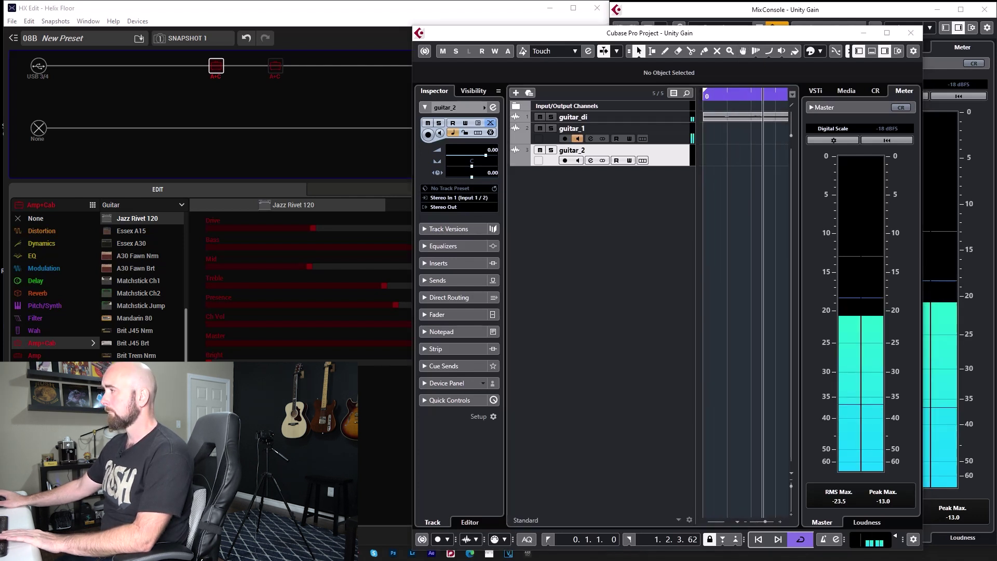
Stop playback and move the Cubase project window aside to expose the HX Edit signal chain and the MixConsole
{"action": "key", "text": "space"}
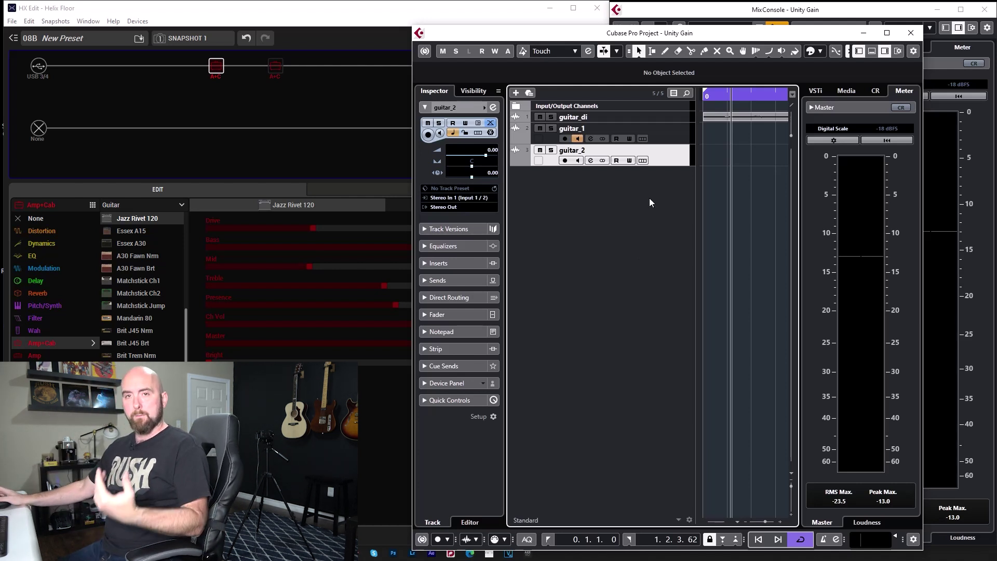
{"action": "left_click_drag", "start_coordinate": [675, 33], "coordinate": [996, 33]}
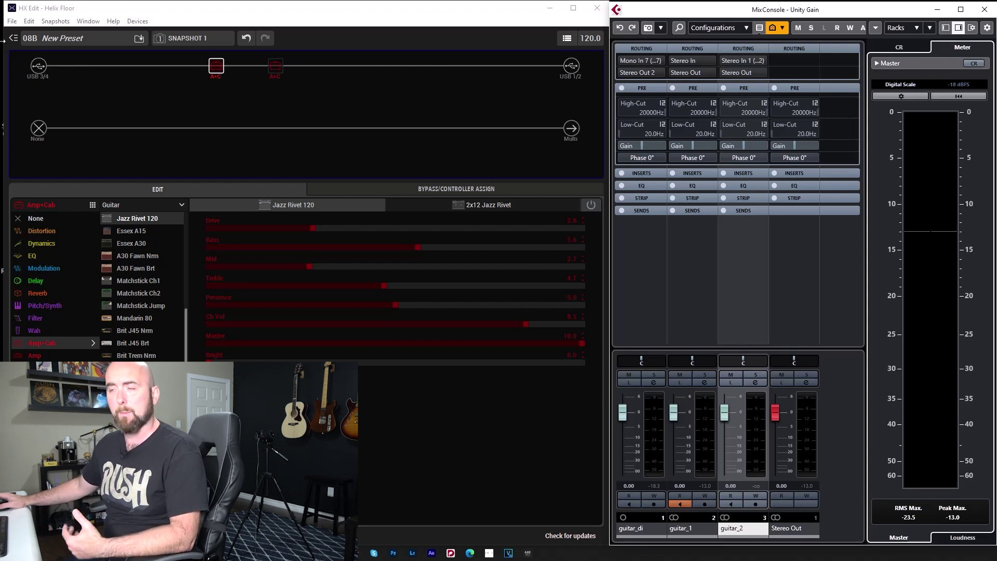
Review Snapshot 2 with the Jazz Rivet 120 amp and Snapshot 3 with the Revv Gen Red amp
{"action": "mouse_move", "coordinate": [269, 67]}
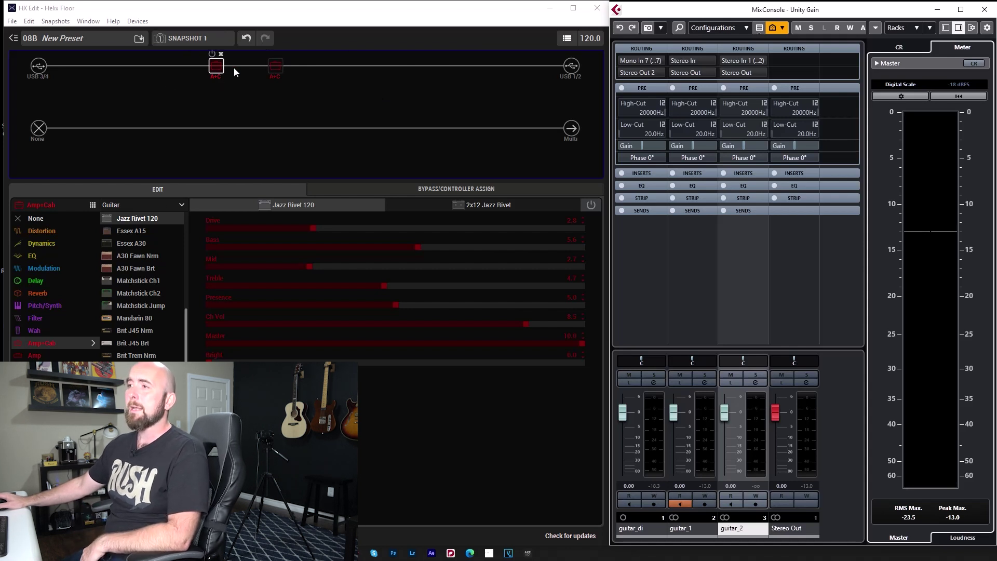
{"action": "mouse_move", "coordinate": [210, 66]}
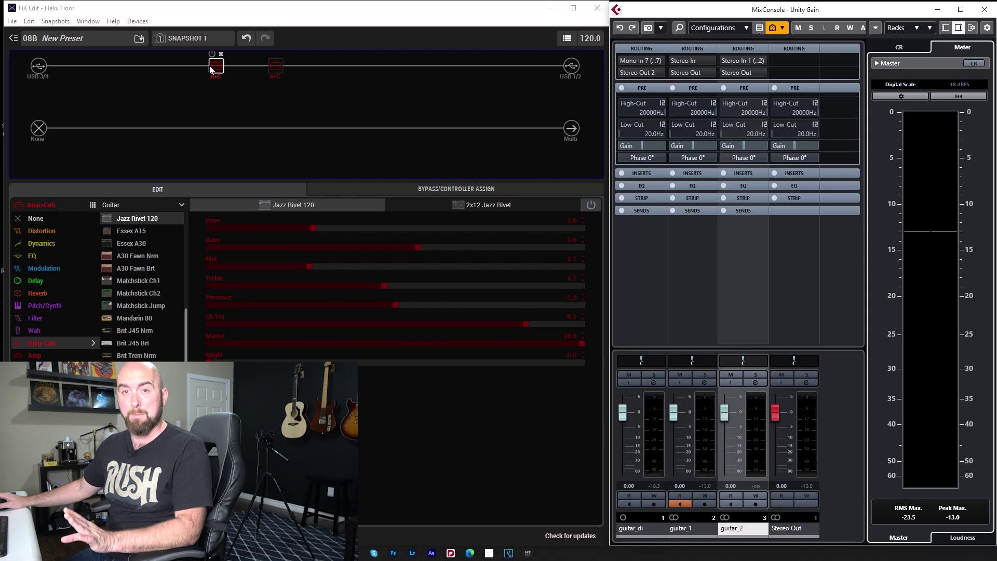
{"action": "left_click", "coordinate": [203, 42]}
{"action": "left_click", "coordinate": [198, 63]}
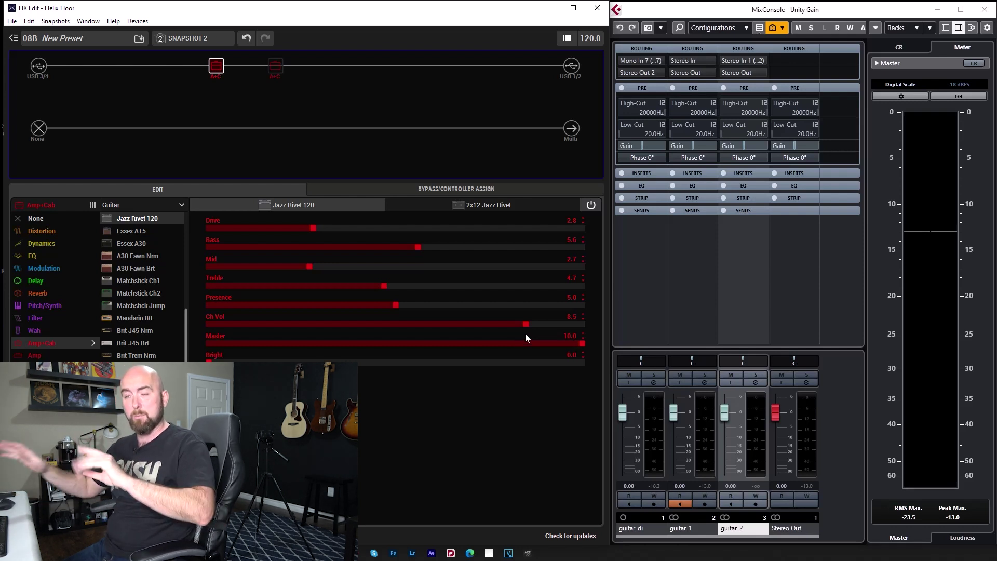
{"action": "left_click", "coordinate": [210, 37]}
{"action": "left_click", "coordinate": [207, 78]}
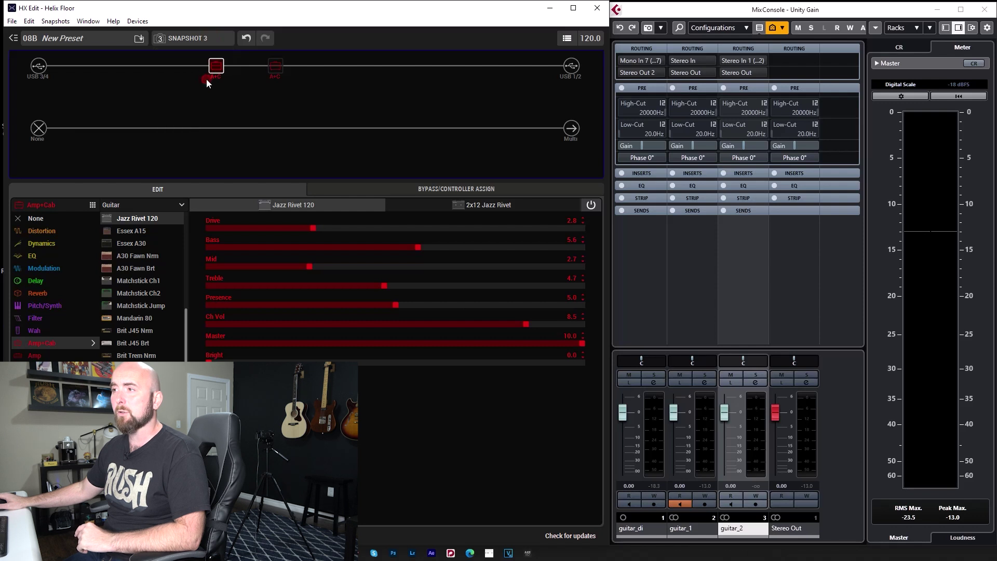
{"action": "left_click", "coordinate": [281, 70]}
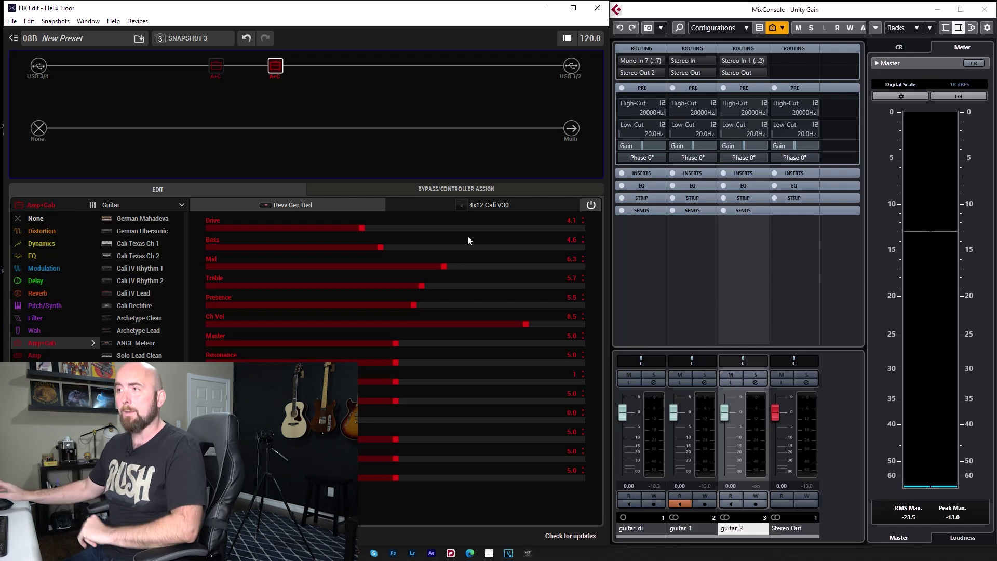
Recall Snapshot 1 and reset the Master meter's maximum values to measure the baseline level
{"action": "left_click", "coordinate": [177, 39]}
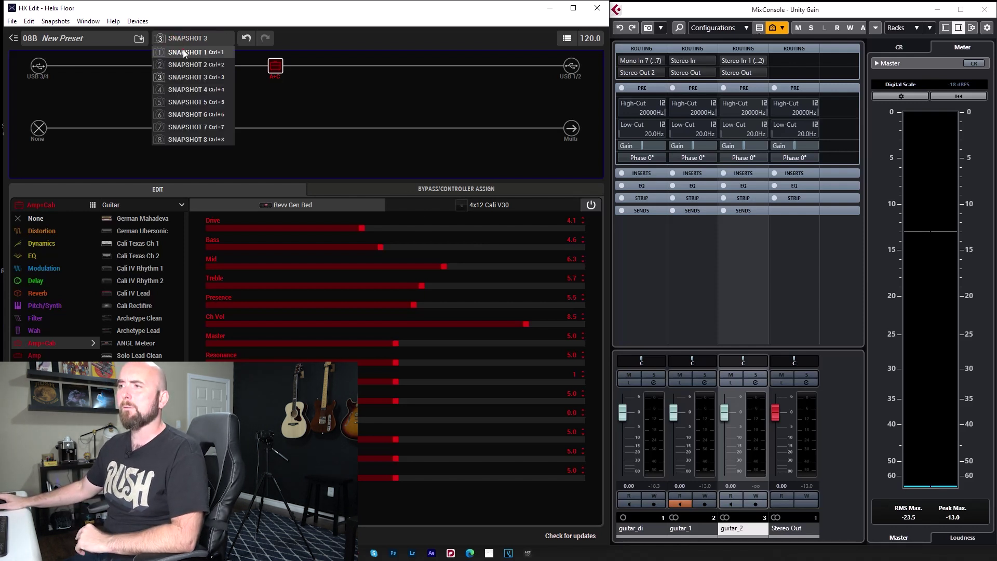
{"action": "left_click", "coordinate": [185, 52]}
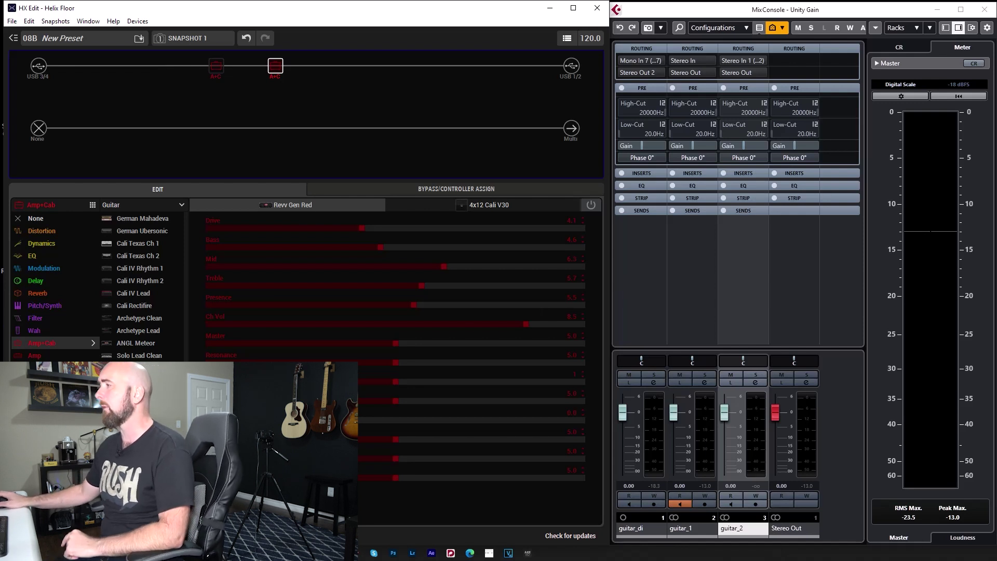
{"action": "left_click", "coordinate": [958, 519]}
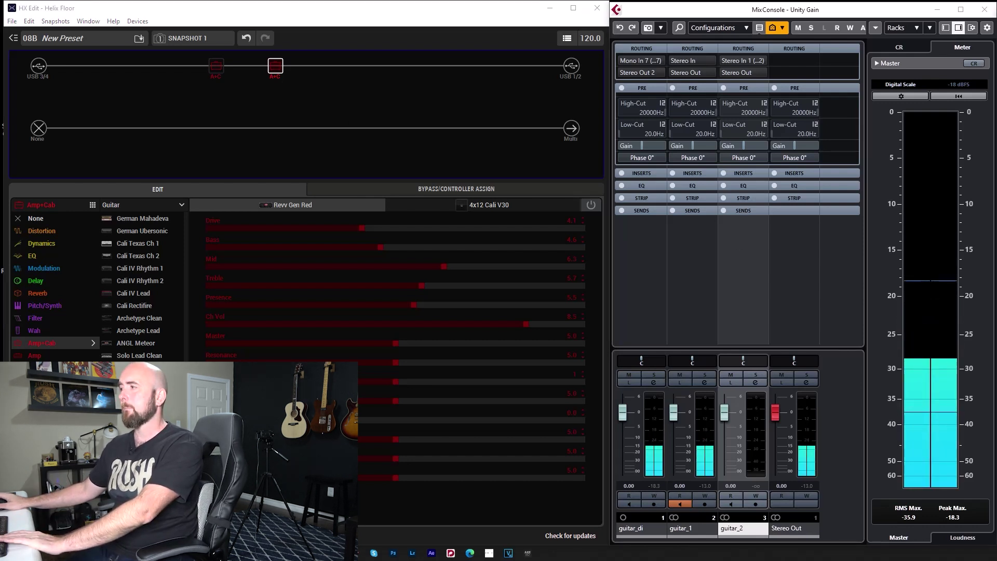
Recall Snapshot 2, select the Jazz Rivet 120 block and measure its level with the Master meter reset
{"action": "left_click", "coordinate": [196, 40]}
{"action": "left_click", "coordinate": [195, 58]}
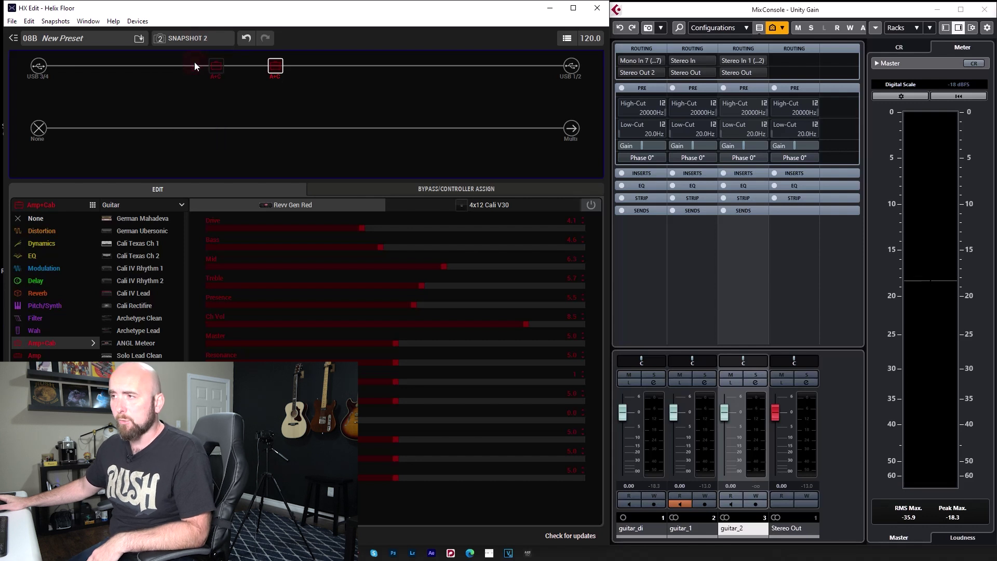
{"action": "left_click", "coordinate": [214, 68]}
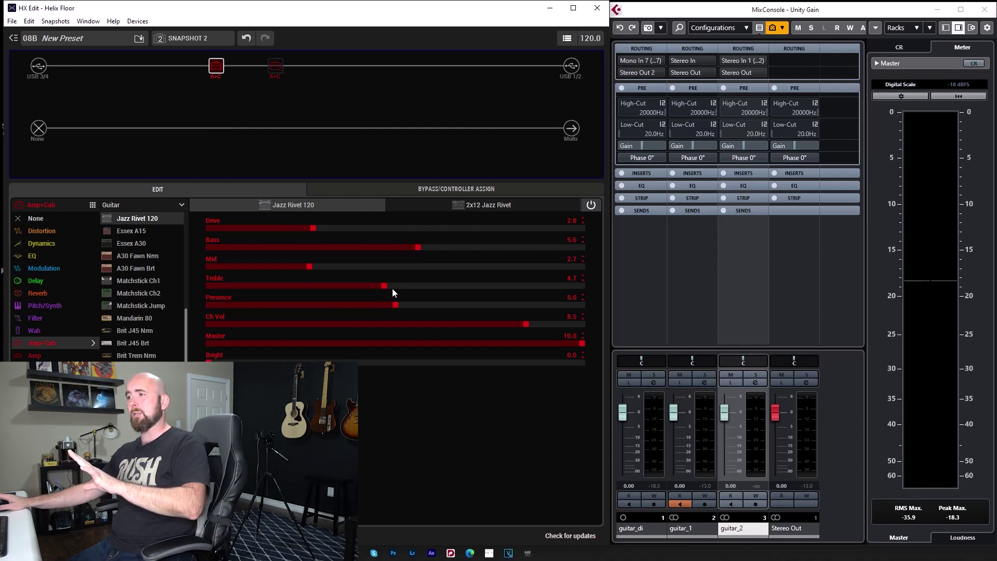
{"action": "left_click", "coordinate": [955, 520]}
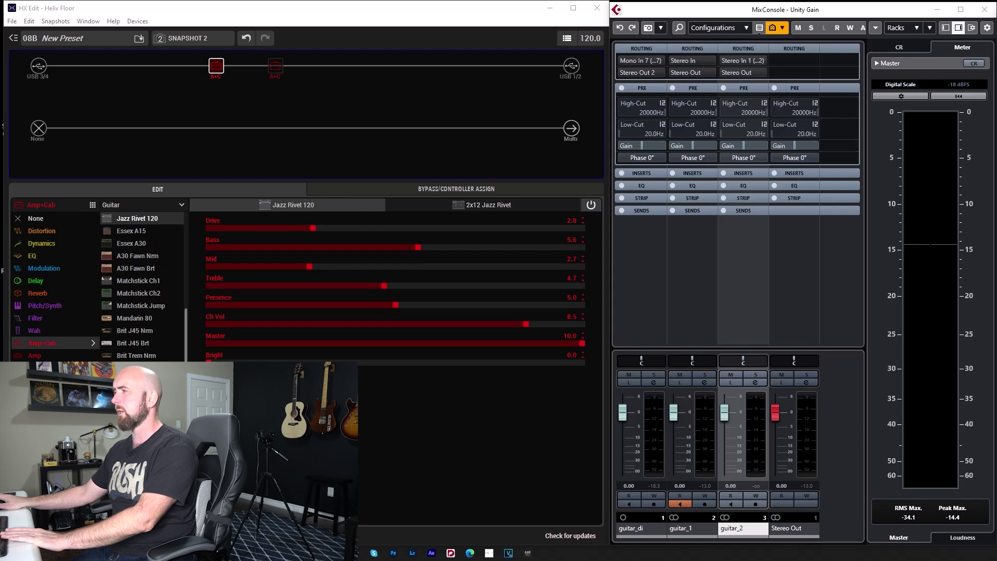
Alternate between Snapshot 1 and Snapshot 2 to compare their levels on the Master meter
{"action": "left_click", "coordinate": [179, 43]}
{"action": "left_click", "coordinate": [182, 52]}
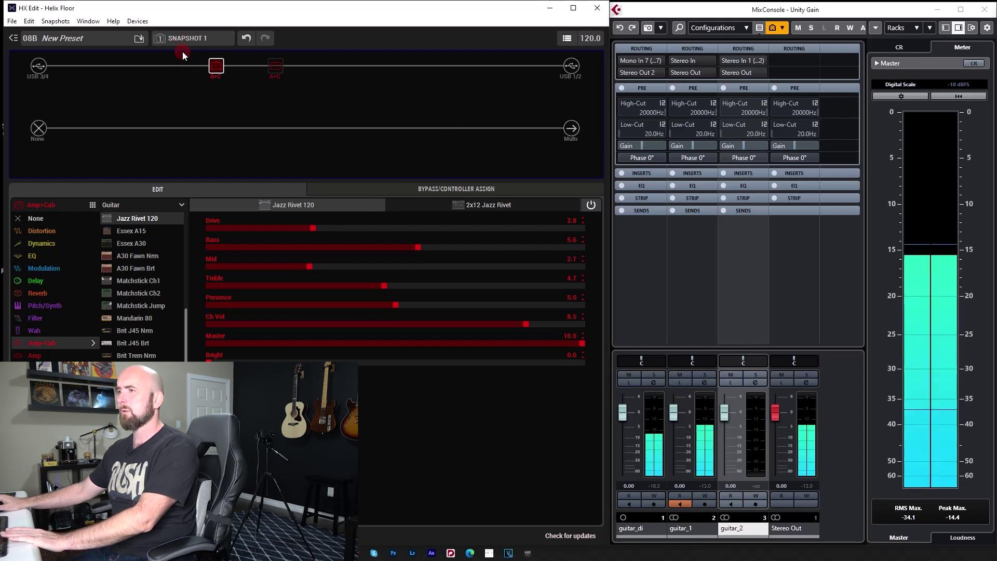
{"action": "left_click", "coordinate": [186, 39]}
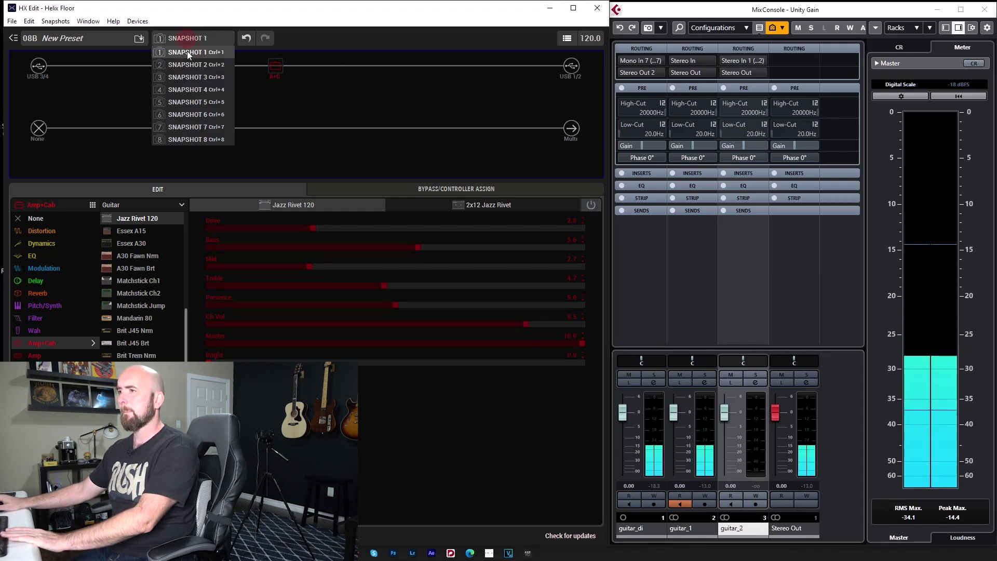
{"action": "left_click", "coordinate": [186, 66]}
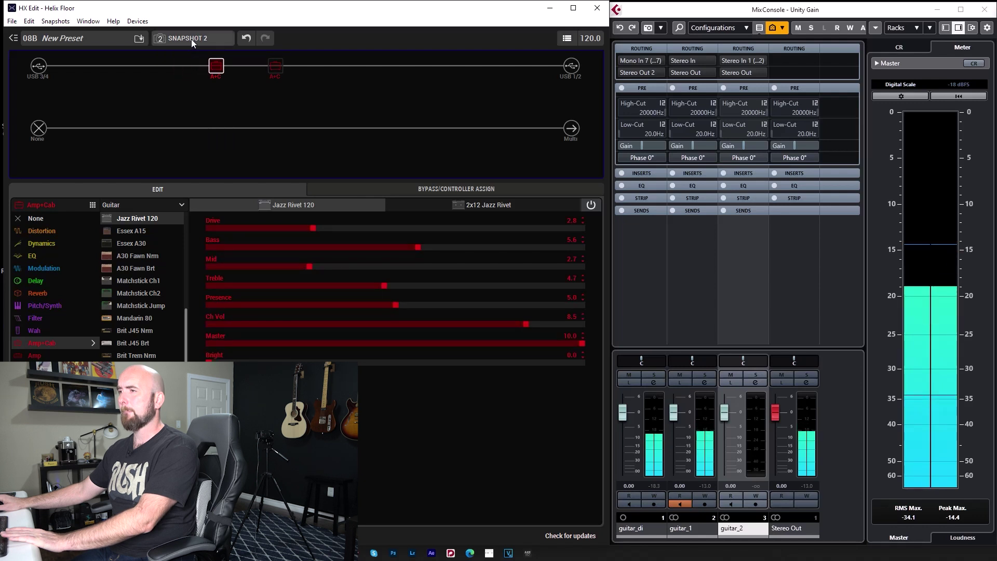
{"action": "left_click", "coordinate": [191, 39]}
{"action": "left_click", "coordinate": [191, 54]}
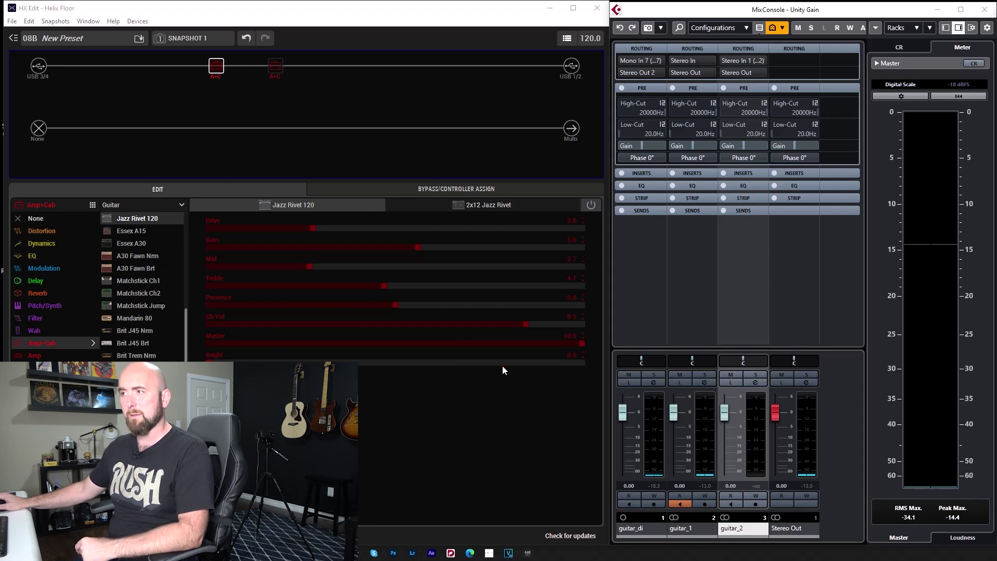
Recall Snapshot 2, lower the Jazz Rivet 120's Ch Vol to 7.5 and reset the Master meter
{"action": "left_click", "coordinate": [187, 38]}
{"action": "left_click", "coordinate": [186, 64]}
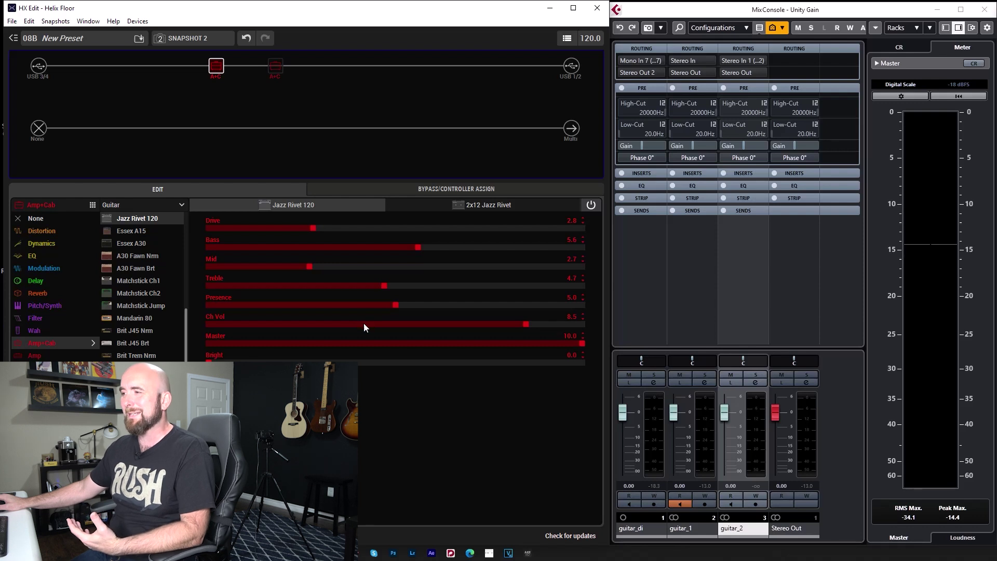
{"action": "scroll", "coordinate": [364, 324], "scroll_direction": "down", "scroll_amount": 5}
{"action": "scroll", "coordinate": [361, 320], "scroll_direction": "down", "scroll_amount": 5}
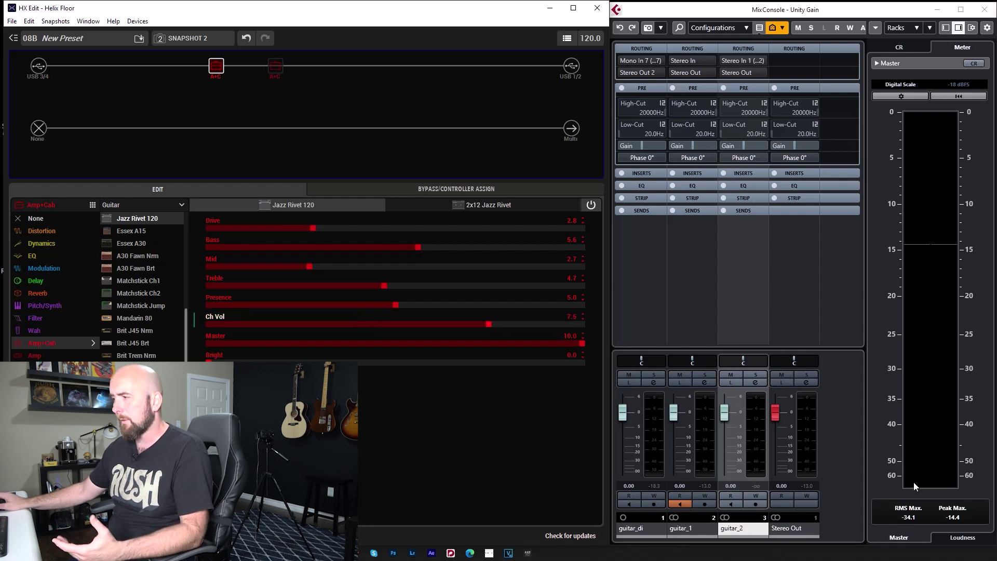
{"action": "left_click", "coordinate": [908, 514]}
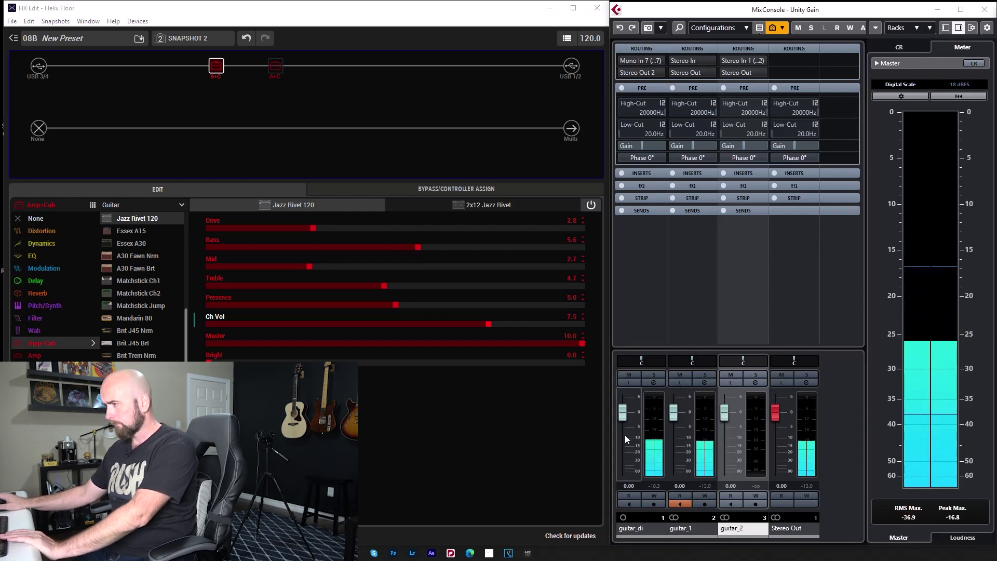
Raise the Jazz Rivet 120's Ch Vol in 0.1 steps to 7.8, resetting the Master meter between changes
{"action": "scroll", "coordinate": [504, 319], "scroll_direction": "up", "scroll_amount": 1}
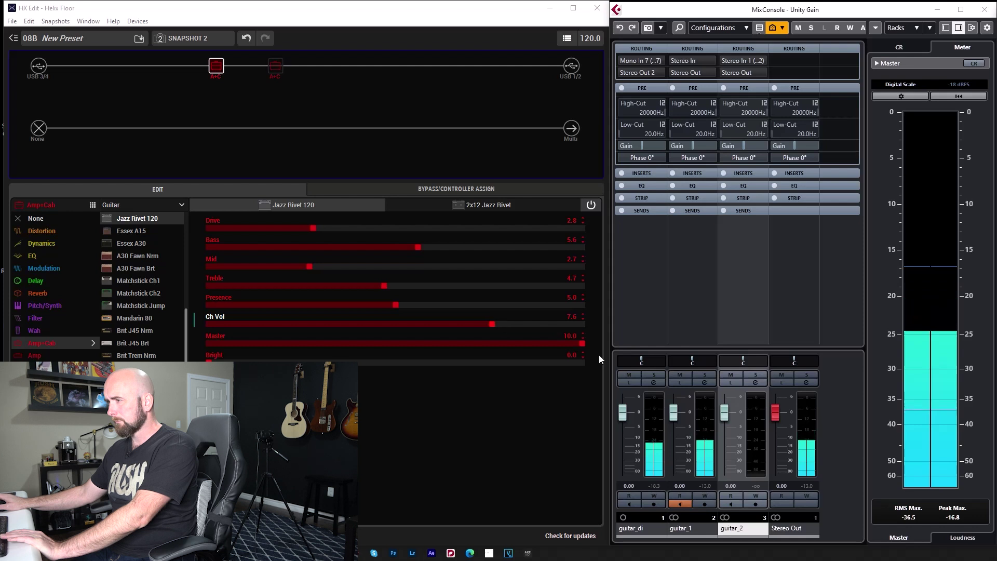
{"action": "left_click", "coordinate": [914, 517]}
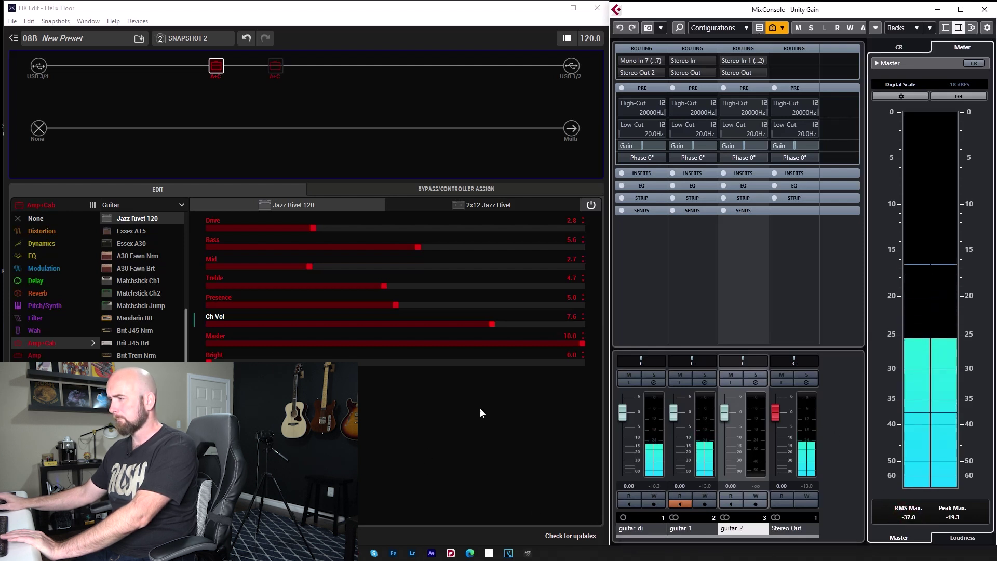
{"action": "scroll", "coordinate": [515, 325], "scroll_direction": "up", "scroll_amount": 1}
{"action": "left_click", "coordinate": [917, 515]}
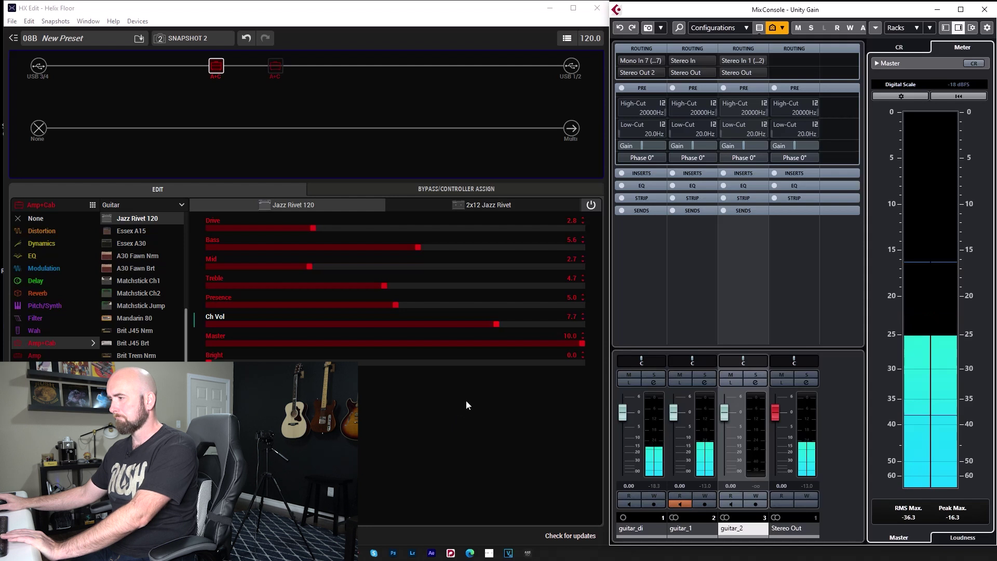
{"action": "scroll", "coordinate": [528, 324], "scroll_direction": "up", "scroll_amount": 1}
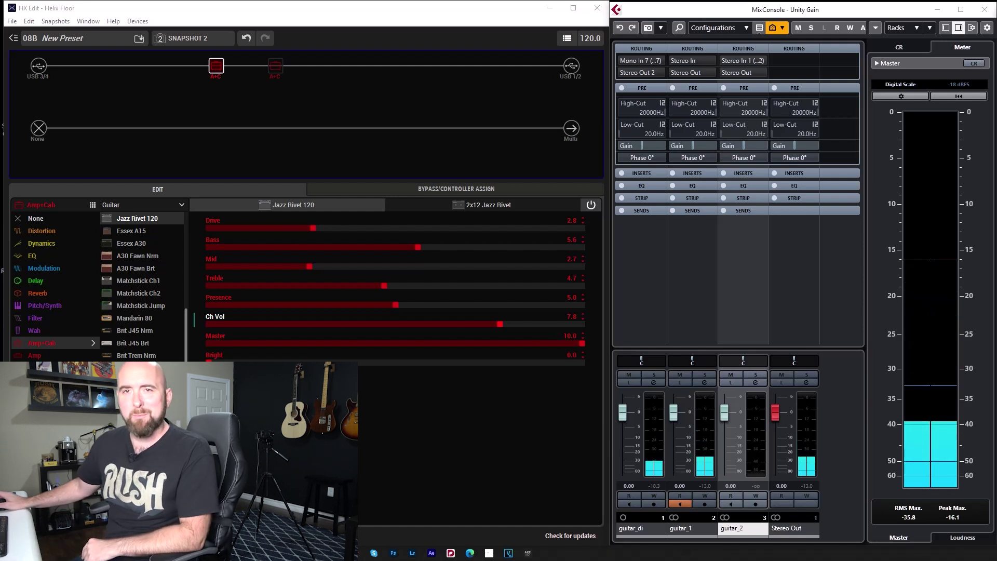
View the Loudness meter's LUFS readings for the adjusted clean amp, then return to the Master meter
{"action": "left_click", "coordinate": [967, 519]}
{"action": "left_click", "coordinate": [481, 428]}
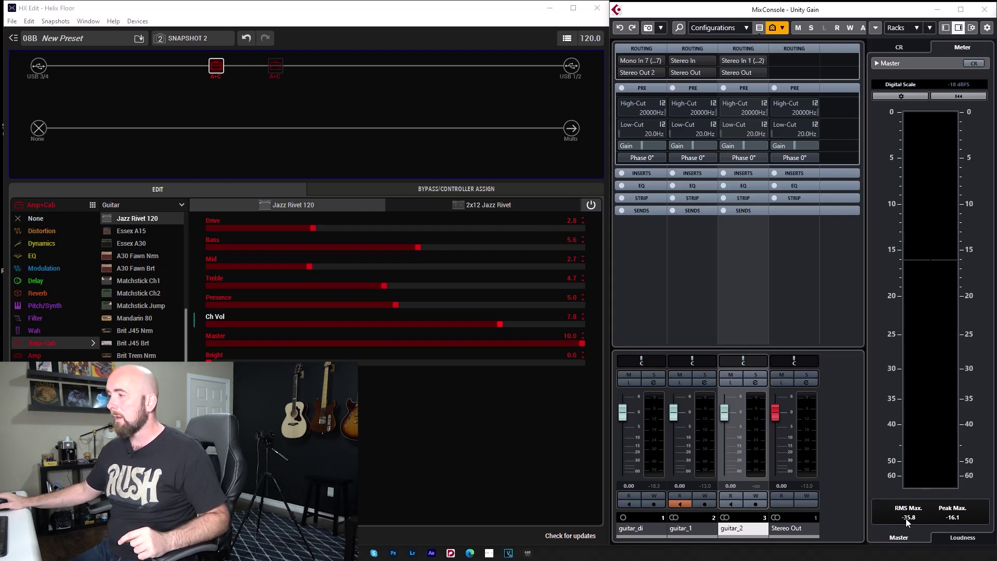
{"action": "left_click", "coordinate": [962, 538]}
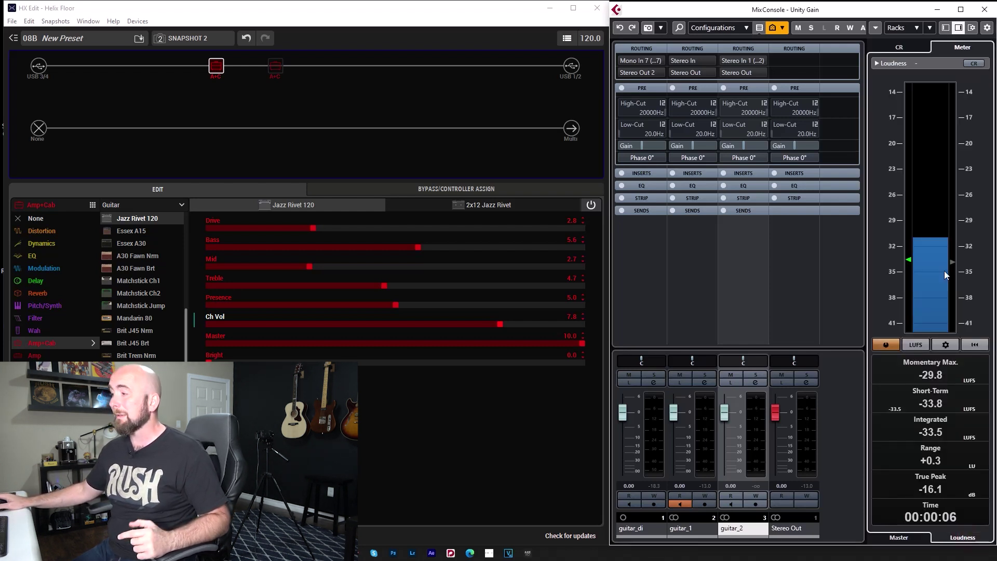
{"action": "left_click", "coordinate": [899, 538]}
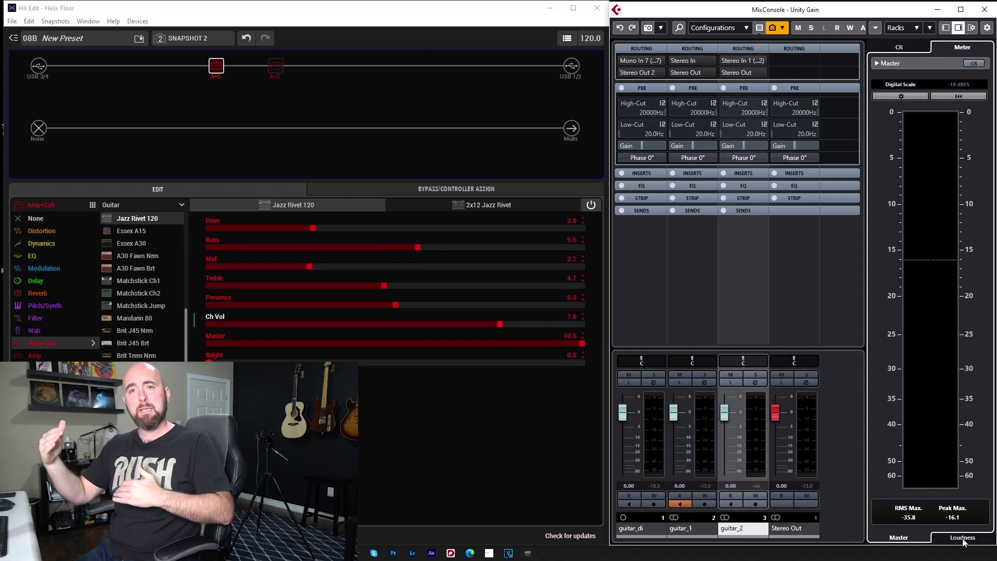
Recall Snapshot 3, select the Revv Gen Red block and measure its level with the Master meter reset
{"action": "mouse_move", "coordinate": [335, 122]}
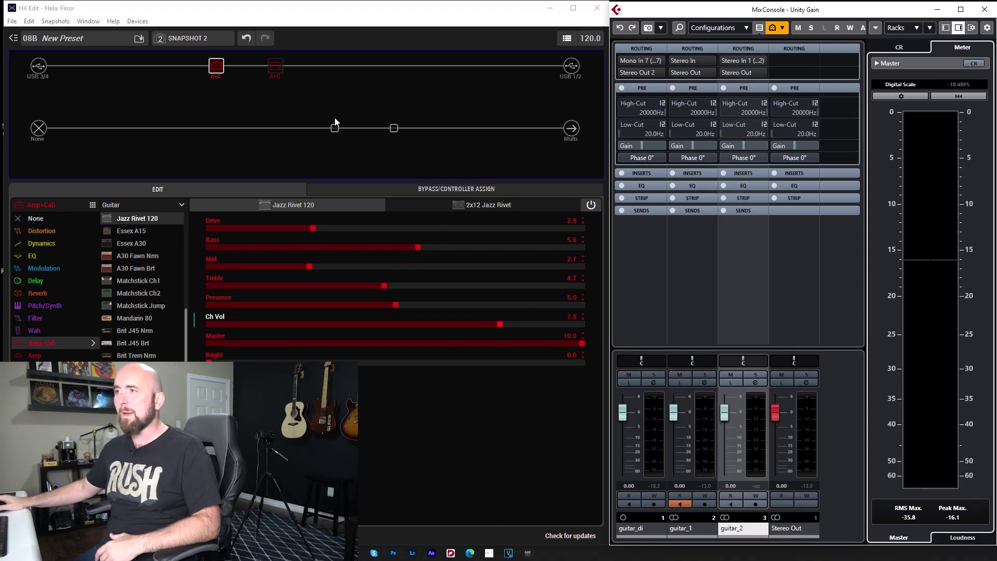
{"action": "left_click", "coordinate": [190, 42]}
{"action": "left_click", "coordinate": [188, 76]}
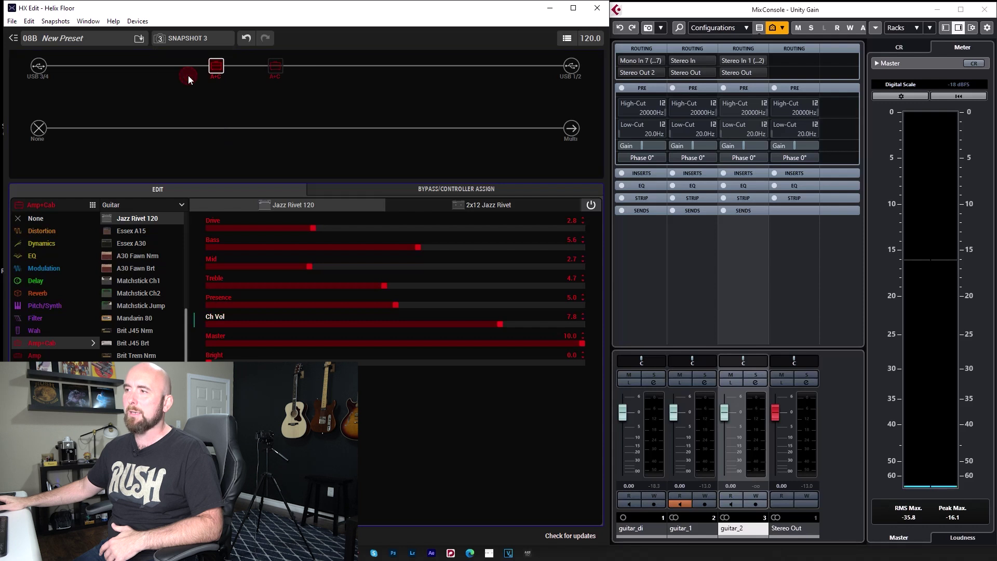
{"action": "left_click", "coordinate": [278, 70]}
{"action": "left_click", "coordinate": [954, 517]}
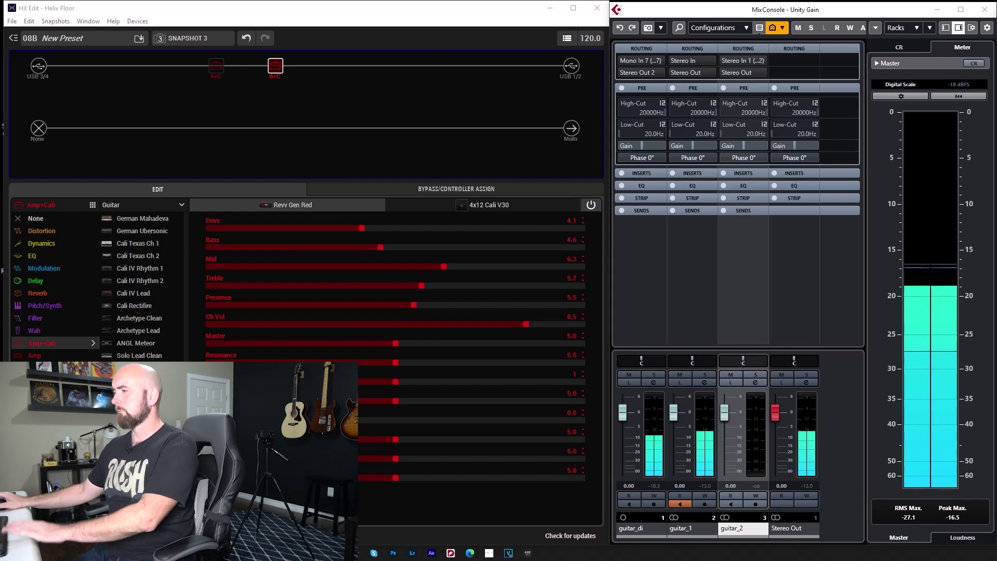
{"action": "key", "text": "space"}
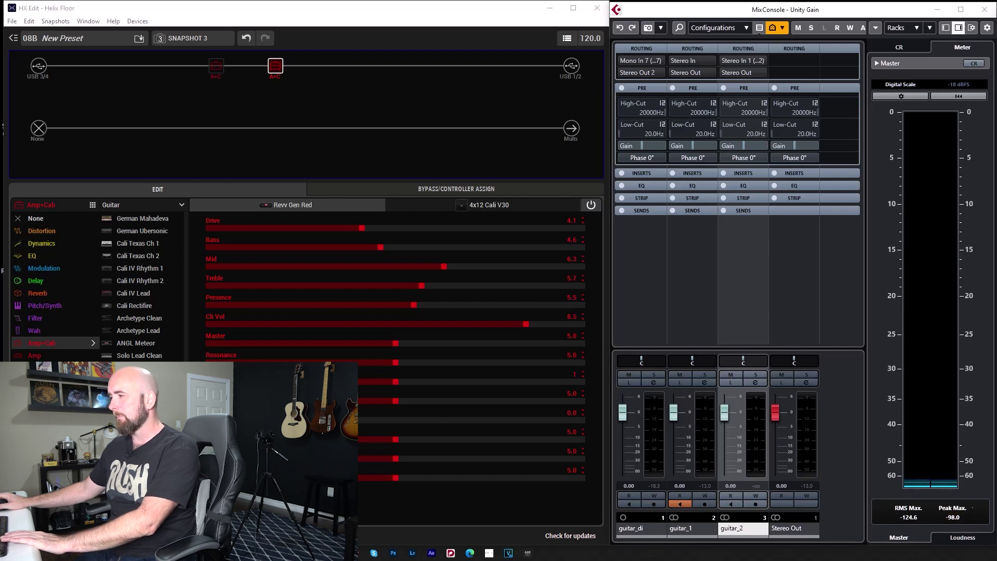
{"action": "key", "text": "space"}
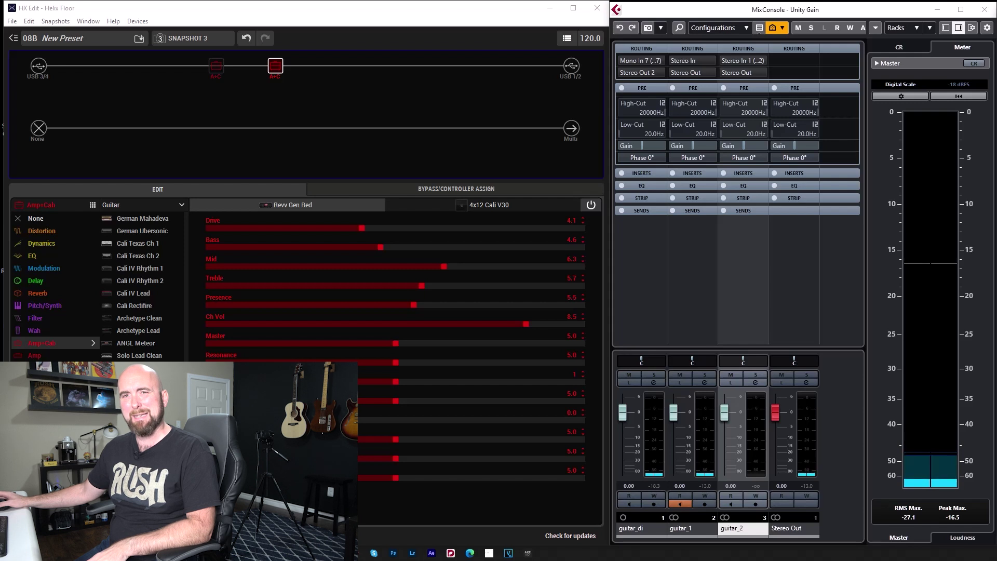
Recall Snapshot 2, reset the Master meter, and switch to Snapshot 3 to compare the two amp levels
{"action": "left_click", "coordinate": [196, 39]}
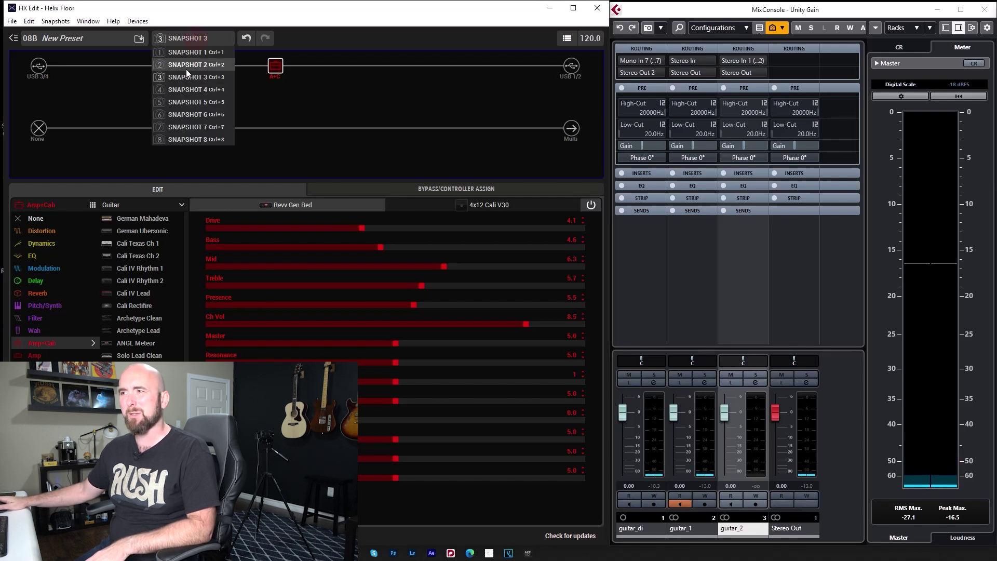
{"action": "left_click", "coordinate": [186, 68]}
{"action": "left_click", "coordinate": [946, 517]}
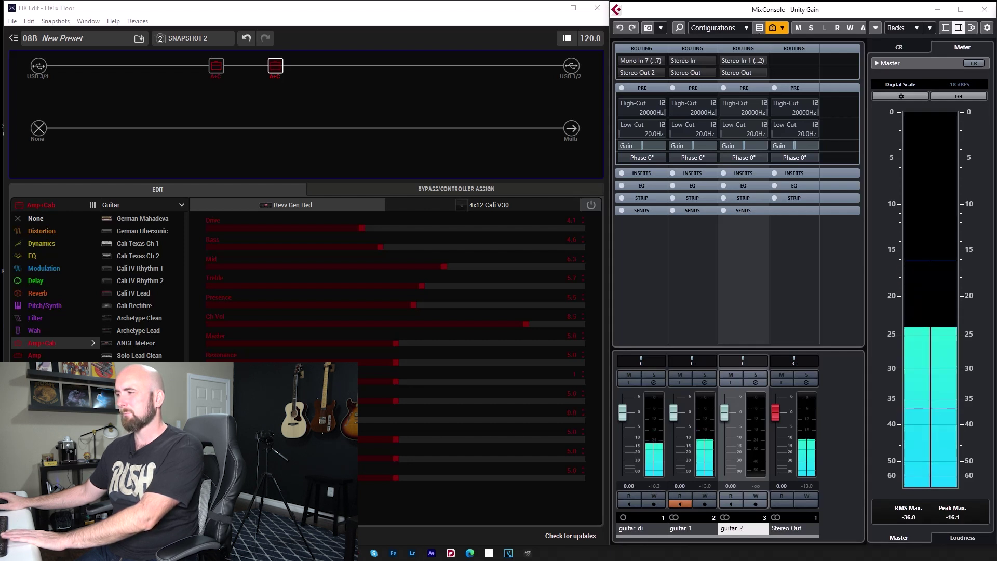
{"action": "left_click", "coordinate": [205, 40]}
{"action": "left_click", "coordinate": [177, 77]}
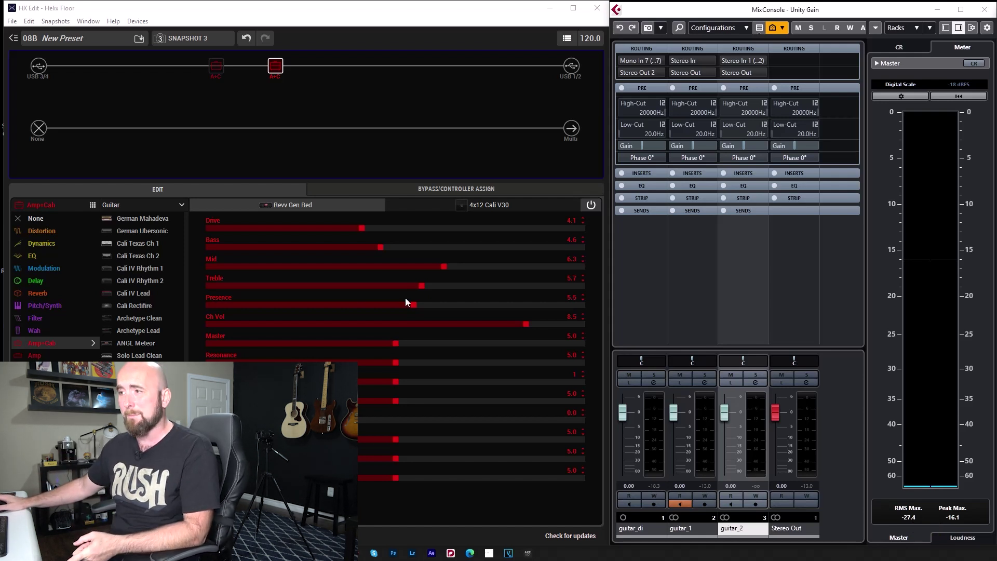
Lower the Revv Gen Red's Ch Vol in stages to 5.2, resetting the Master meter between changes
{"action": "scroll", "coordinate": [429, 320], "scroll_direction": "down", "scroll_amount": 5}
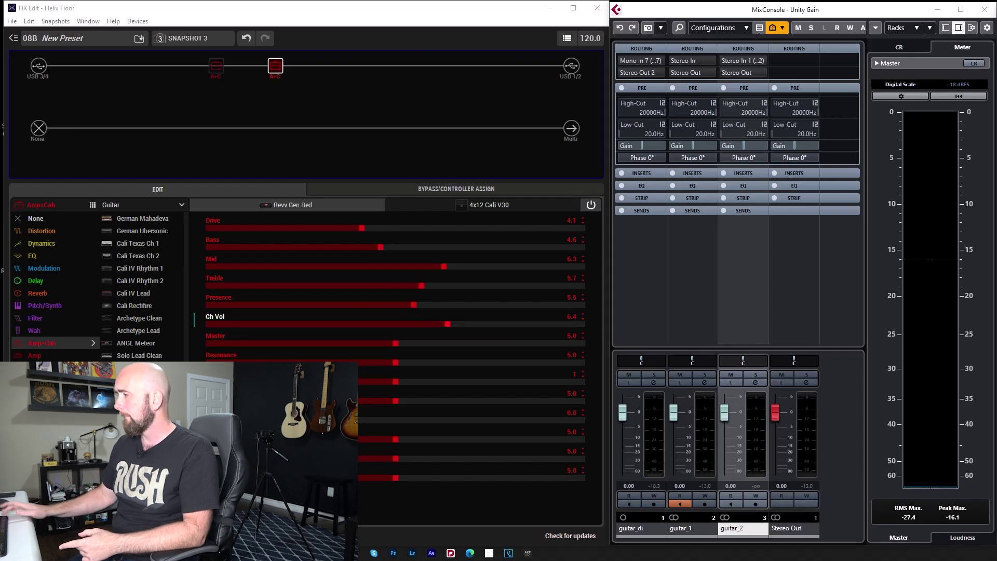
{"action": "left_click", "coordinate": [917, 520]}
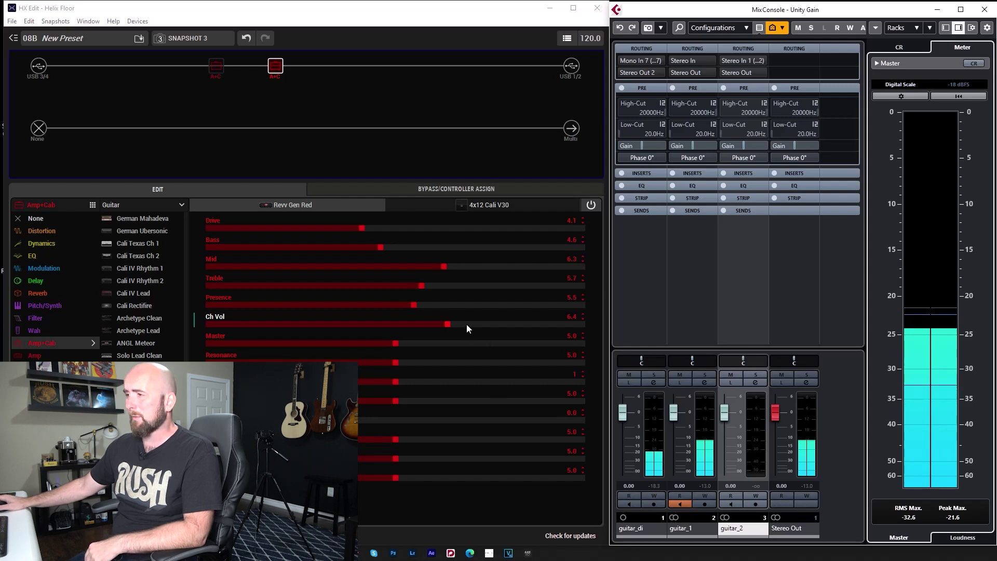
{"action": "scroll", "coordinate": [468, 324], "scroll_direction": "down", "scroll_amount": 1}
{"action": "left_click", "coordinate": [912, 516]}
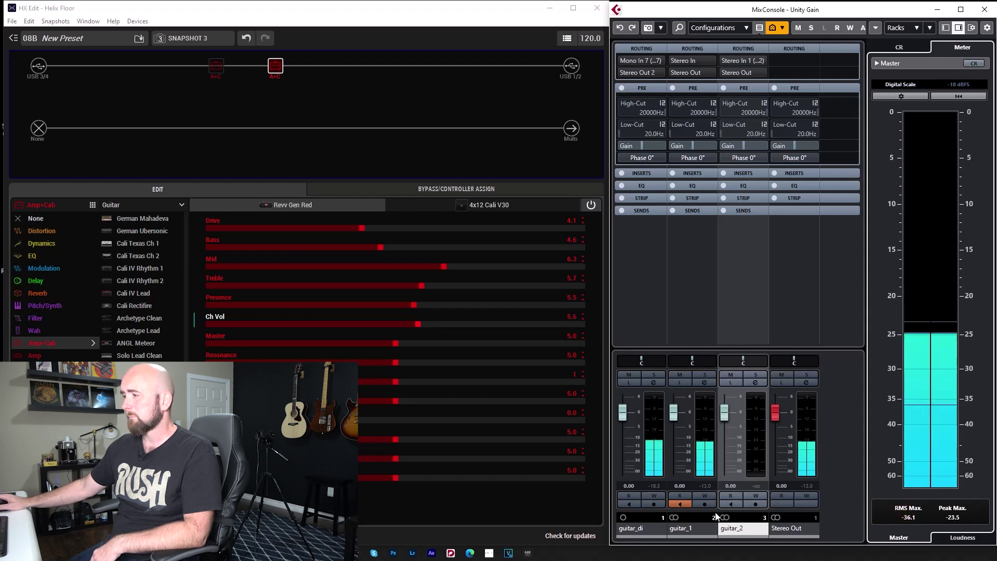
{"action": "scroll", "coordinate": [463, 321], "scroll_direction": "down", "scroll_amount": 2}
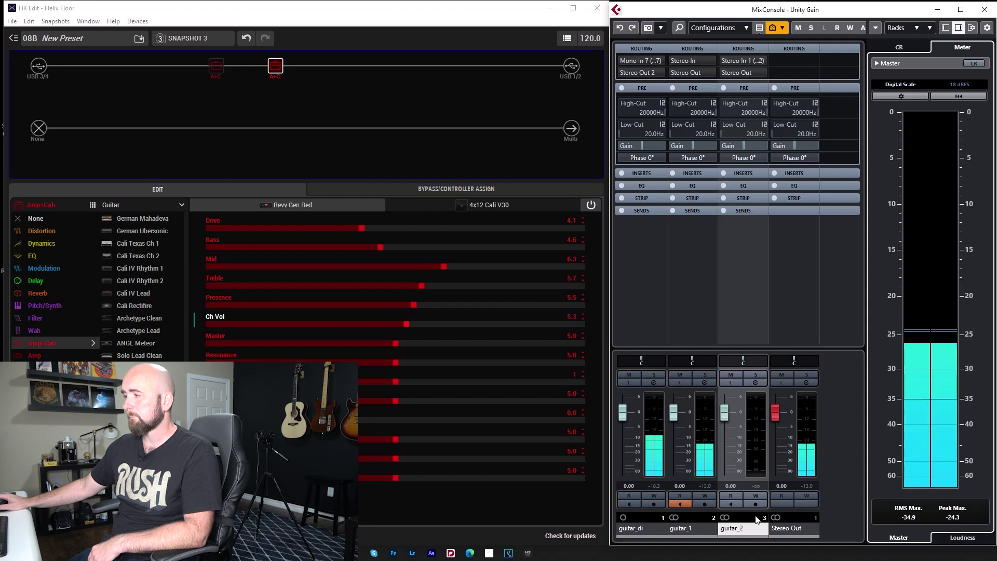
{"action": "scroll", "coordinate": [468, 319], "scroll_direction": "down", "scroll_amount": 1}
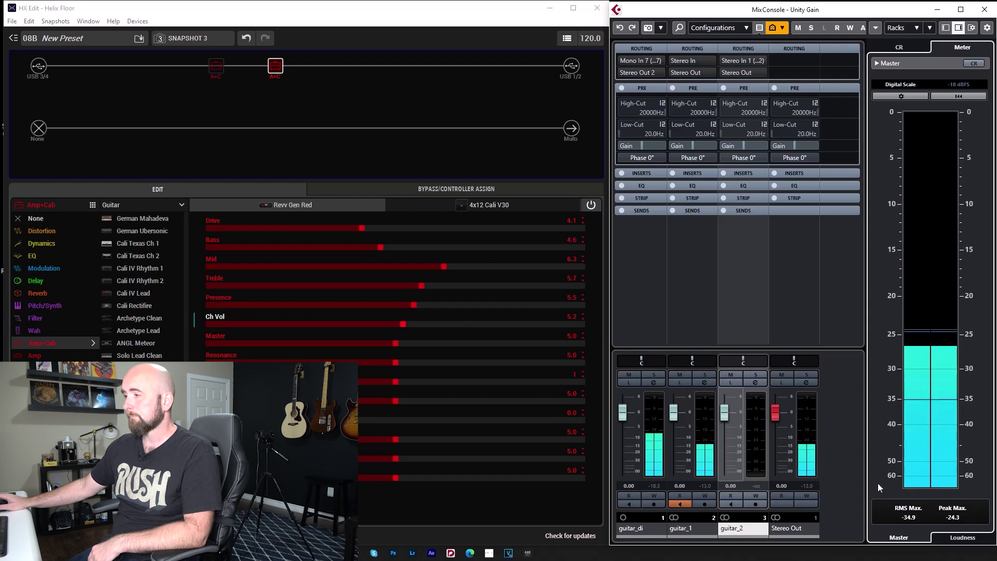
{"action": "left_click", "coordinate": [902, 515]}
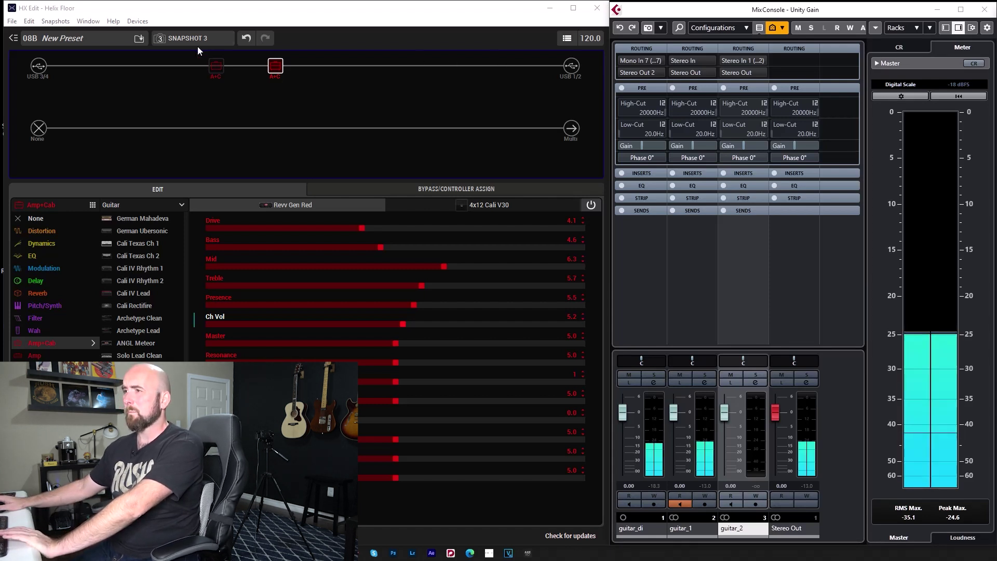
Switch back and forth between Snapshots 1, 2 and 3 to compare their levels, finishing on Snapshot 3
{"action": "left_click", "coordinate": [183, 37]}
{"action": "left_click", "coordinate": [181, 52]}
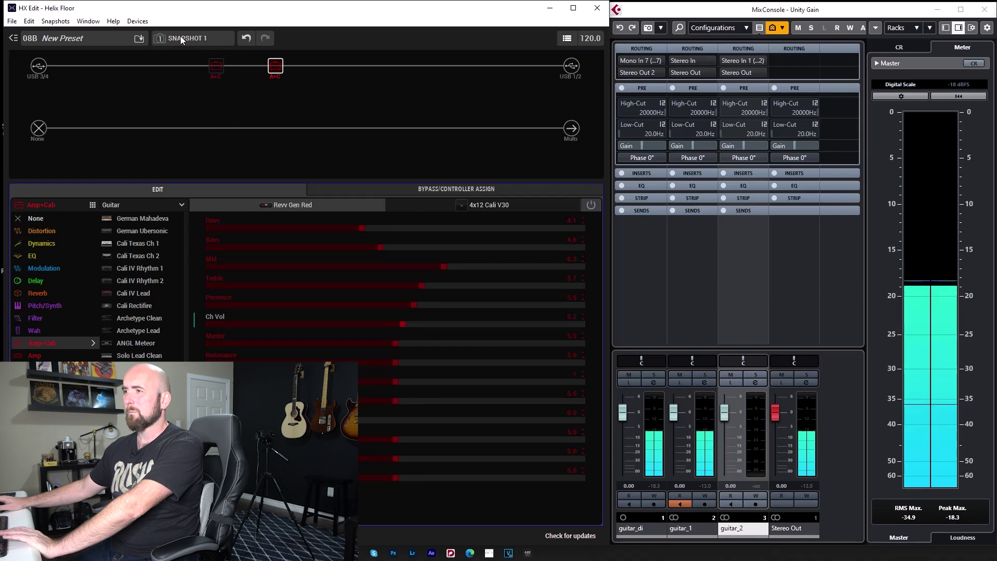
{"action": "left_click", "coordinate": [179, 36]}
{"action": "left_click", "coordinate": [183, 65]}
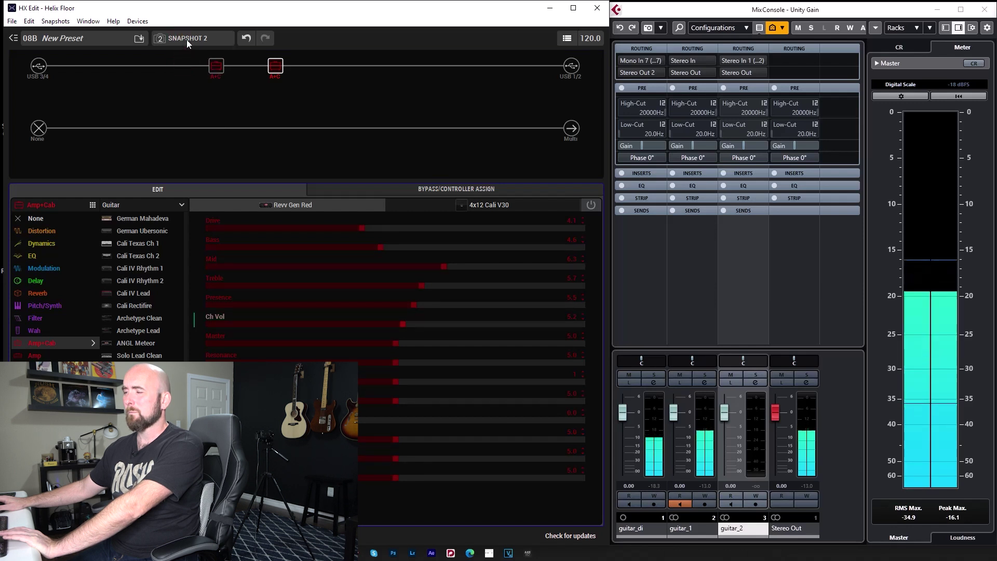
{"action": "left_click", "coordinate": [186, 40]}
{"action": "left_click", "coordinate": [185, 74]}
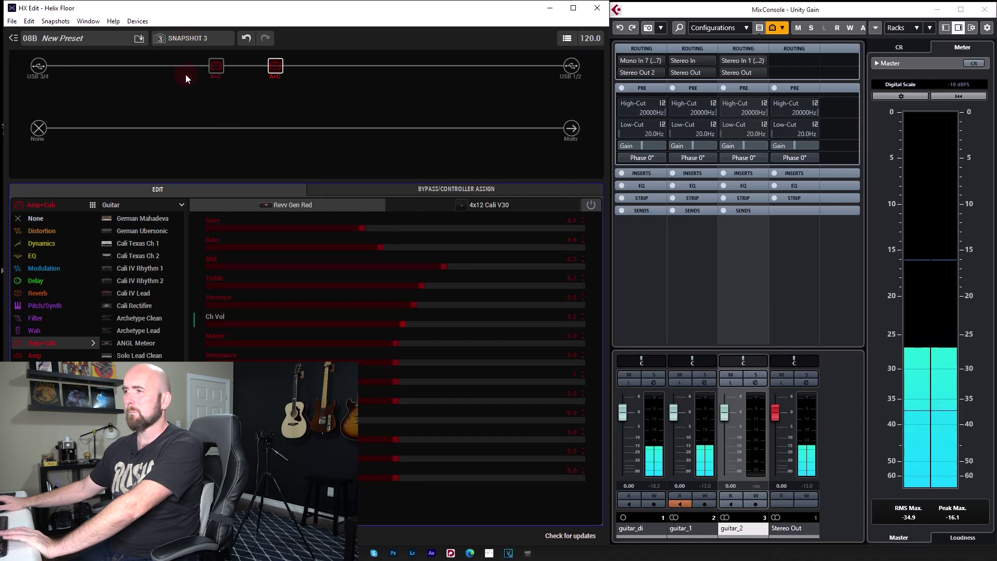
{"action": "left_click", "coordinate": [196, 38]}
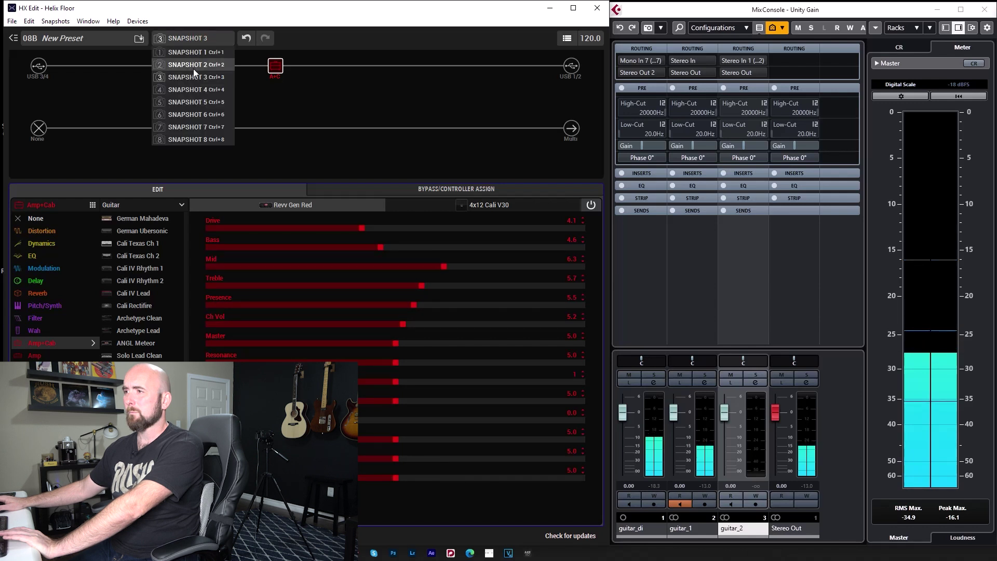
{"action": "left_click", "coordinate": [193, 66]}
{"action": "left_click", "coordinate": [195, 39]}
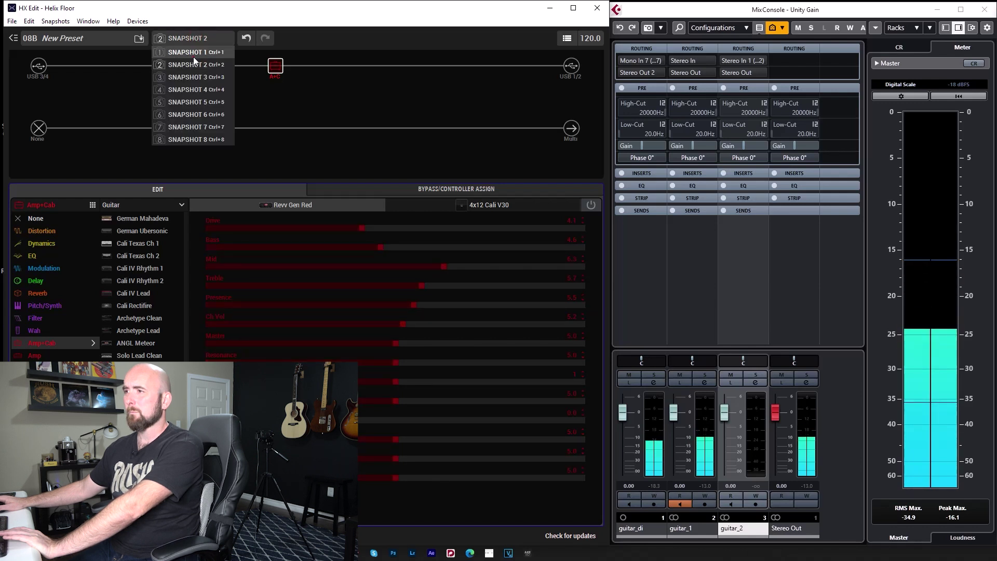
{"action": "left_click", "coordinate": [193, 53]}
{"action": "left_click", "coordinate": [200, 38]}
{"action": "left_click", "coordinate": [198, 47]}
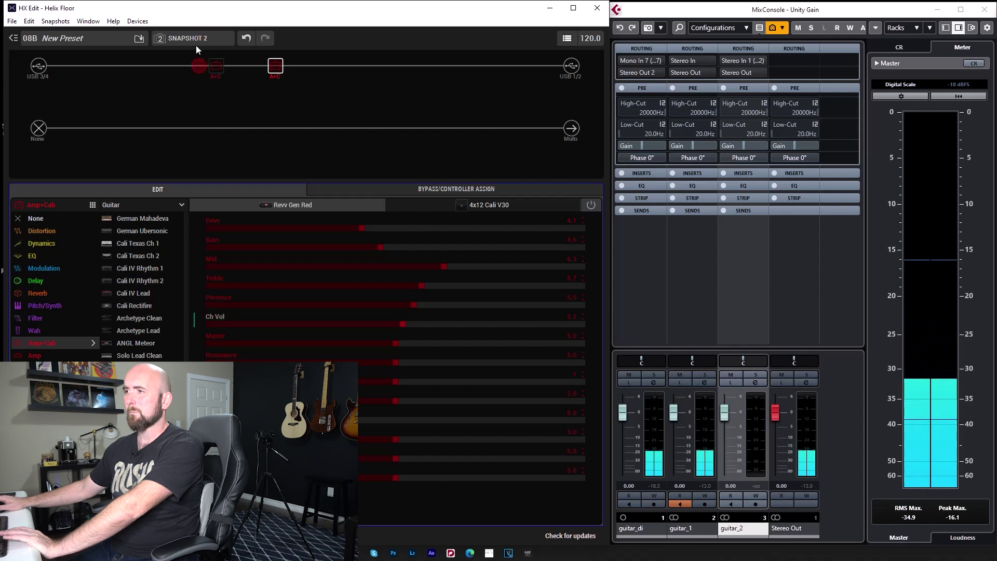
{"action": "left_click", "coordinate": [195, 40]}
{"action": "left_click", "coordinate": [195, 76]}
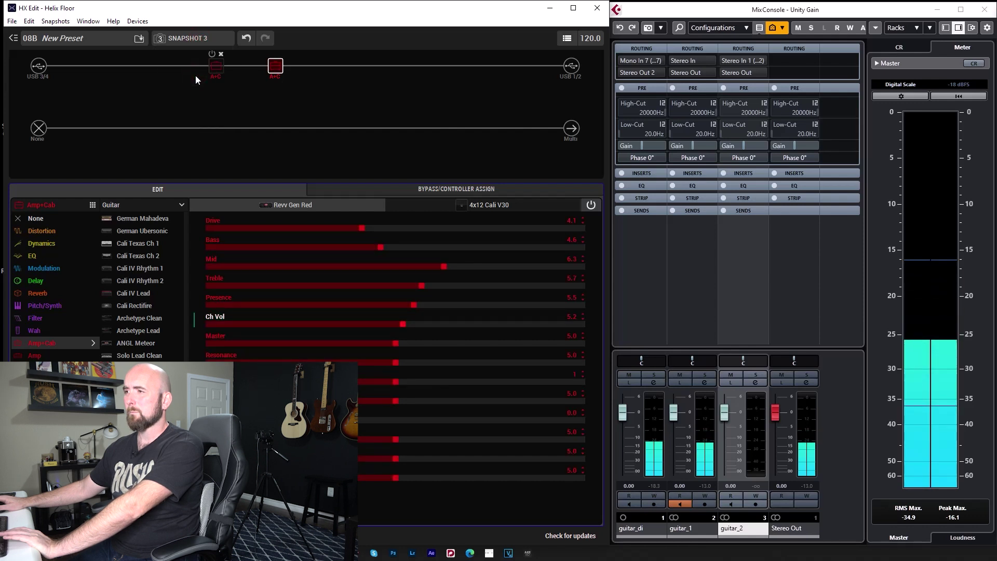
Reset the Master meter and raise the guitar_1 channel fader to 6.02 dB
{"action": "left_click", "coordinate": [923, 285]}
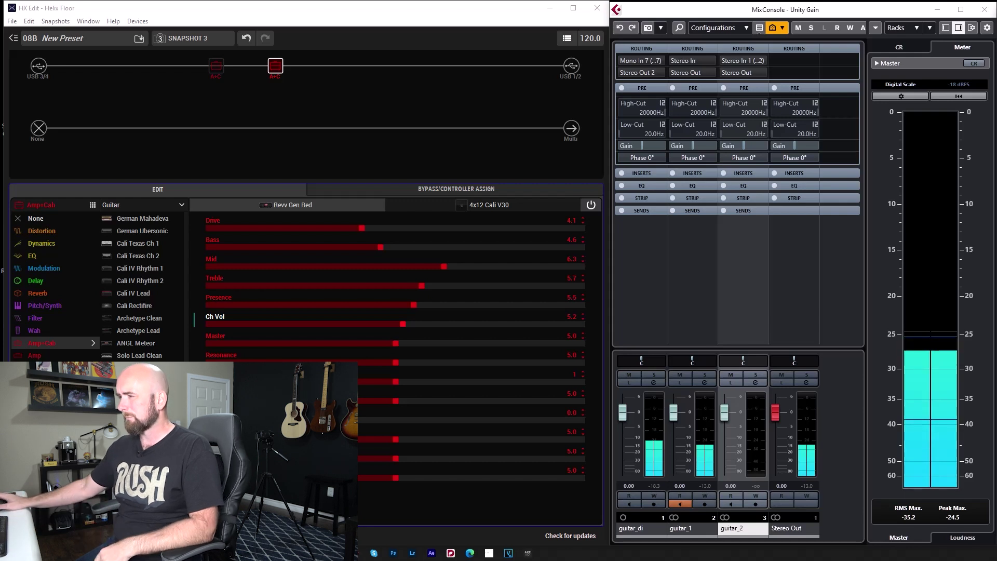
{"action": "left_click", "coordinate": [712, 455]}
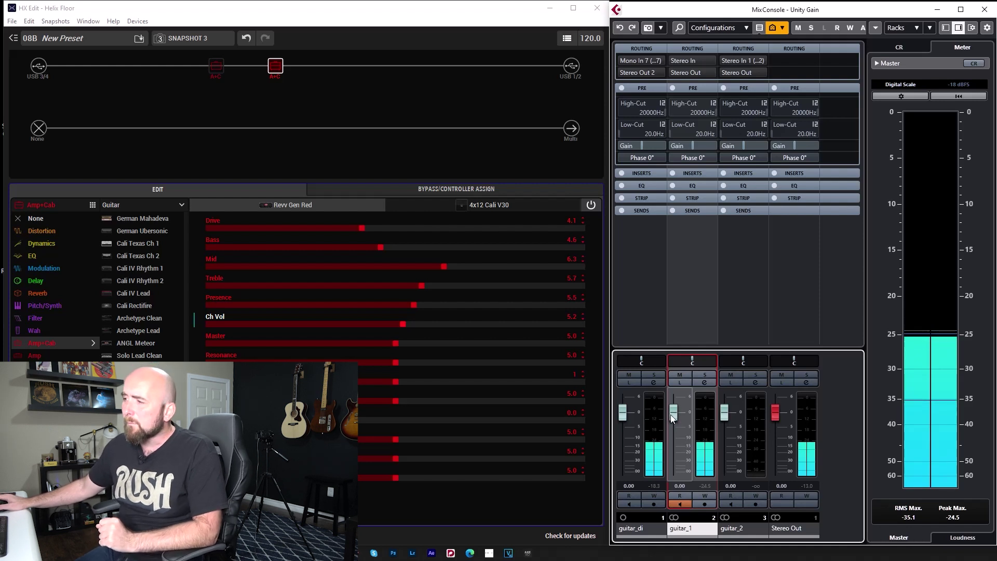
{"action": "left_click_drag", "start_coordinate": [671, 413], "coordinate": [667, 367]}
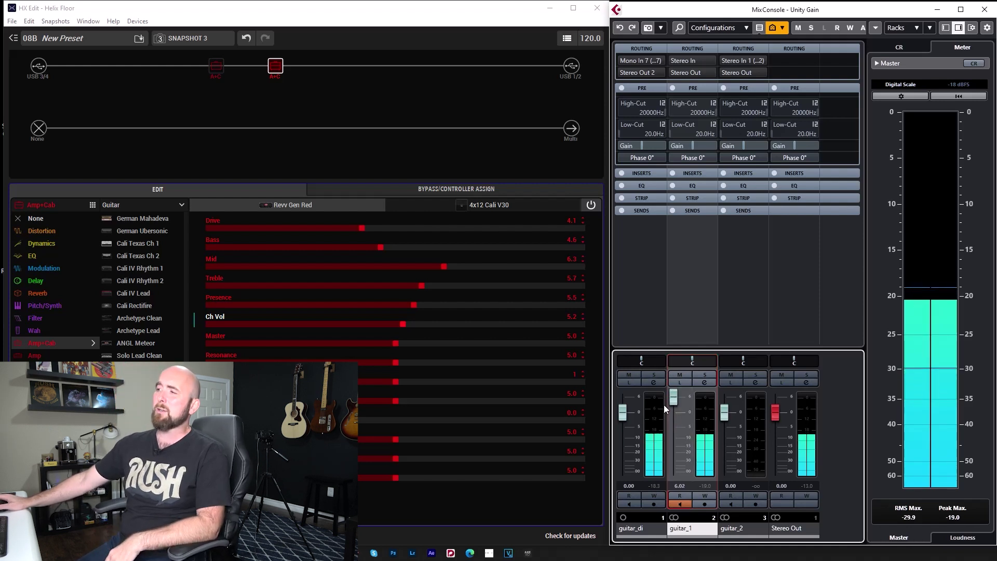
{"action": "mouse_move", "coordinate": [697, 148]}
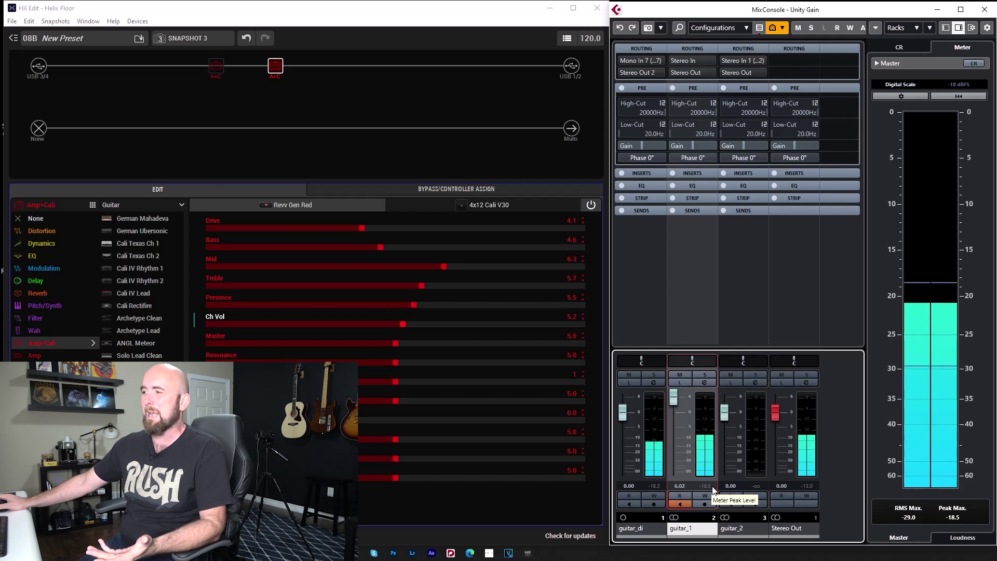
Recall Snapshot 2 to check the clean amp's level on the Master meter with the raised fader
{"action": "left_click", "coordinate": [201, 38]}
{"action": "left_click", "coordinate": [197, 53]}
{"action": "left_click", "coordinate": [857, 543]}
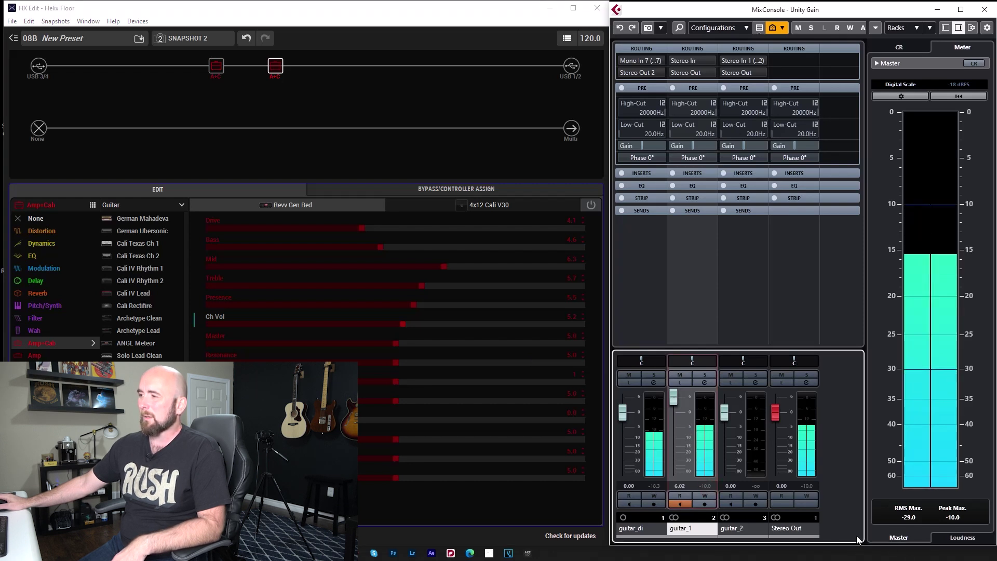
Set the guitar_1 channel fader to 0 dB
{"action": "left_click_drag", "start_coordinate": [679, 398], "coordinate": [680, 410]}
{"action": "left_click", "coordinate": [679, 485]}
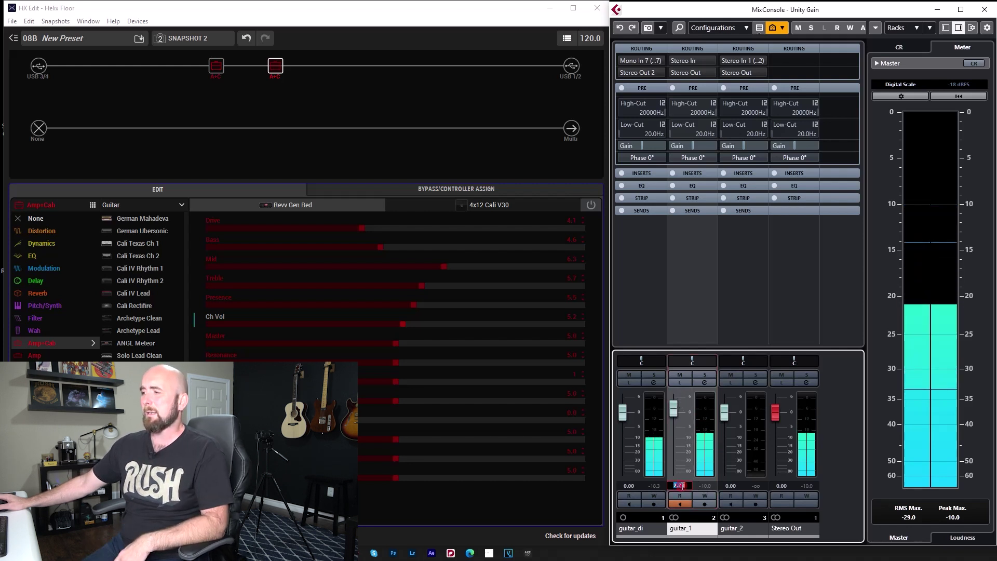
{"action": "type", "text": "0"}
{"action": "key", "text": "Return"}
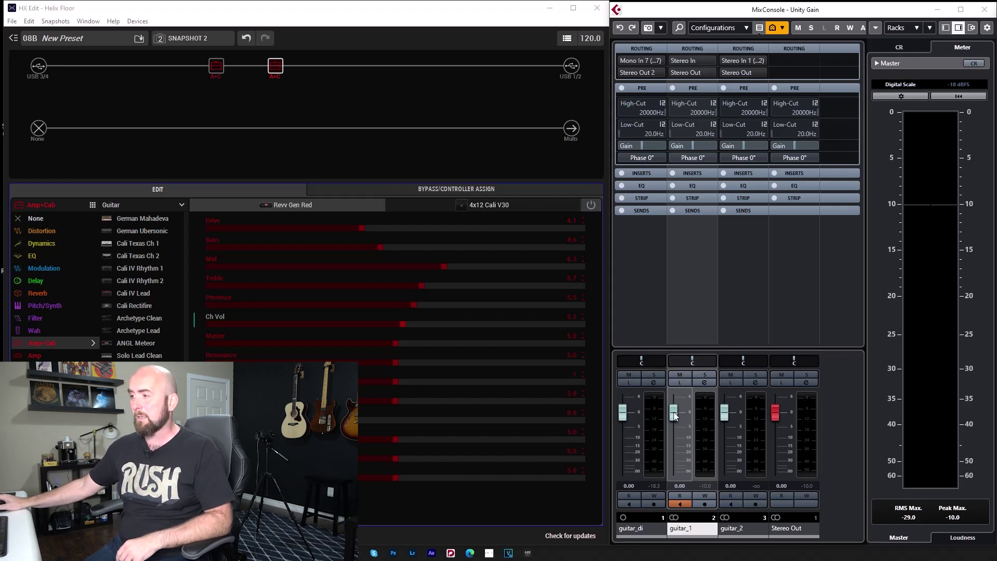
Sweep the guitar_1 fader between its minimum and 6.02 dB, and return it to 0 dB
{"action": "left_click_drag", "start_coordinate": [673, 418], "coordinate": [672, 410]}
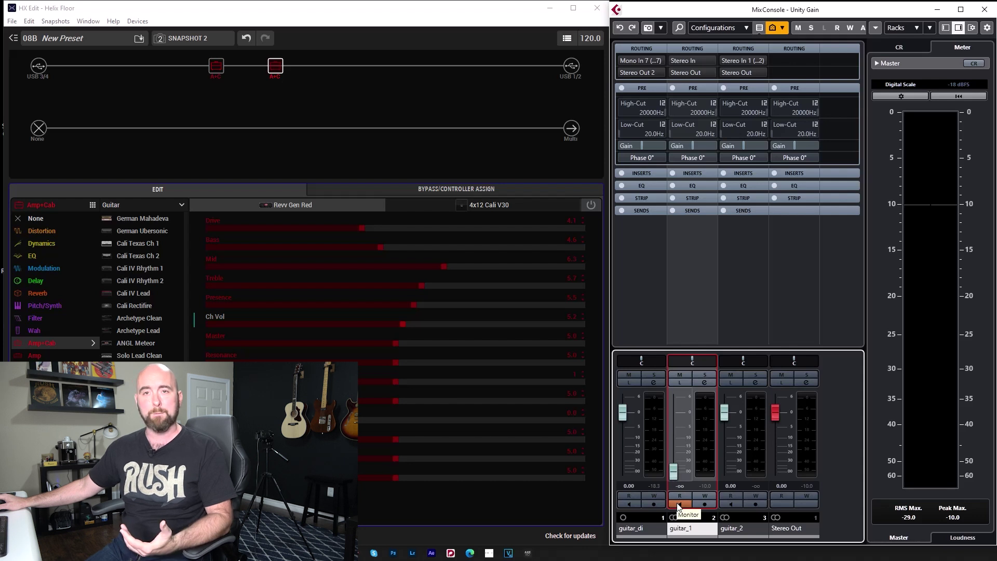
{"action": "left_click_drag", "start_coordinate": [675, 474], "coordinate": [678, 465]}
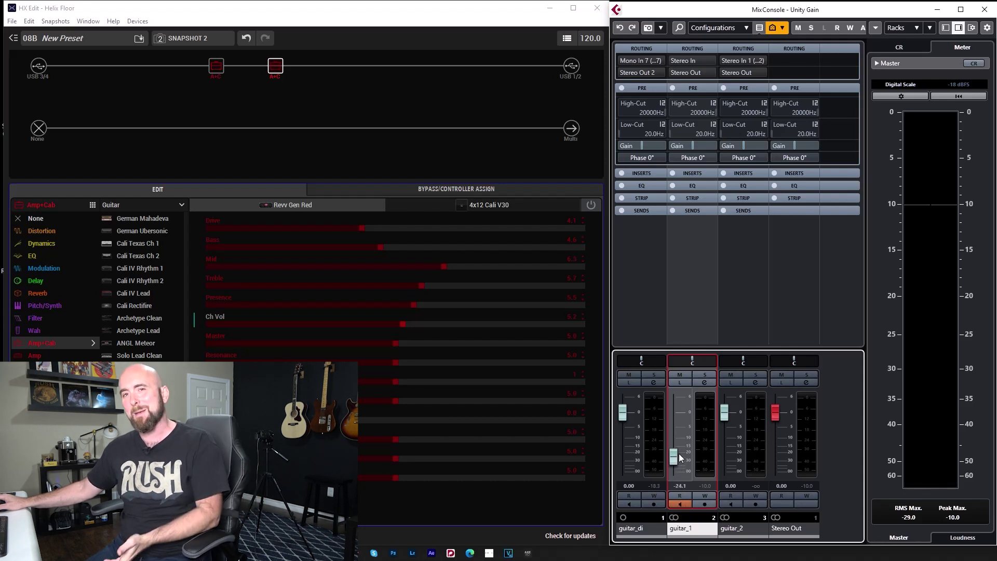
{"action": "scroll", "coordinate": [690, 396], "scroll_direction": "up", "scroll_amount": 3}
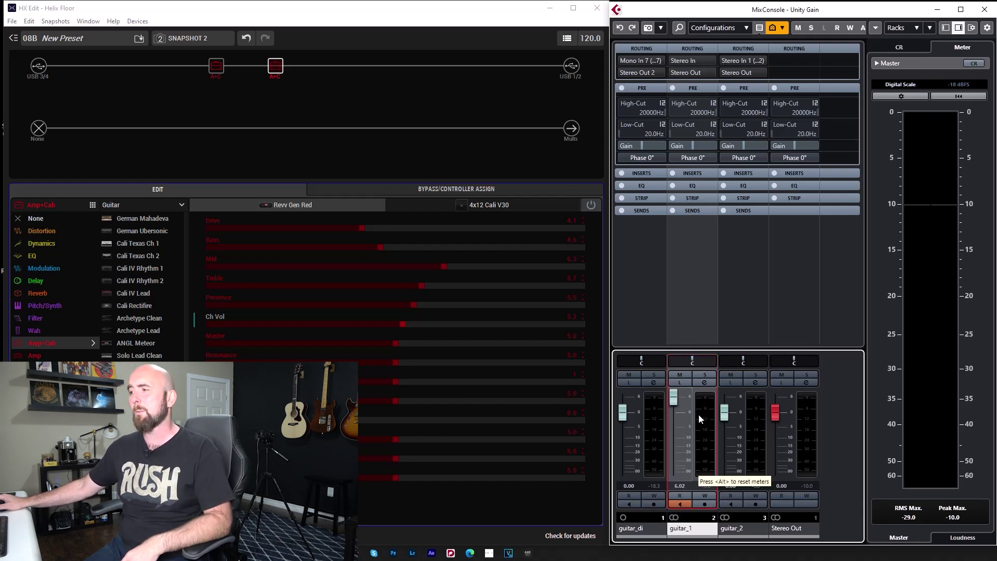
{"action": "scroll", "coordinate": [696, 436], "scroll_direction": "down", "scroll_amount": 10}
{"action": "double_click", "coordinate": [679, 486]}
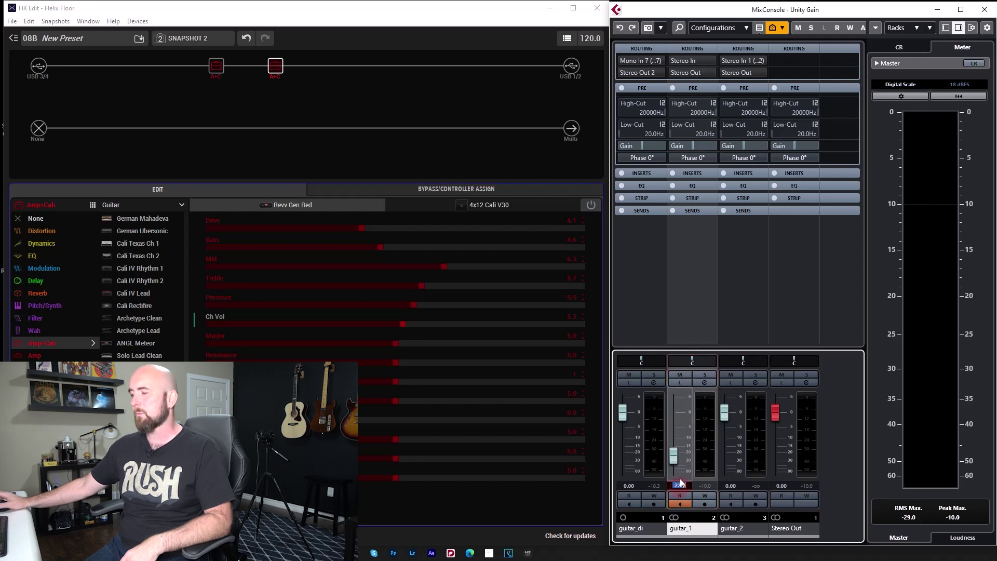
{"action": "type", "text": "0"}
{"action": "key", "text": "Return"}
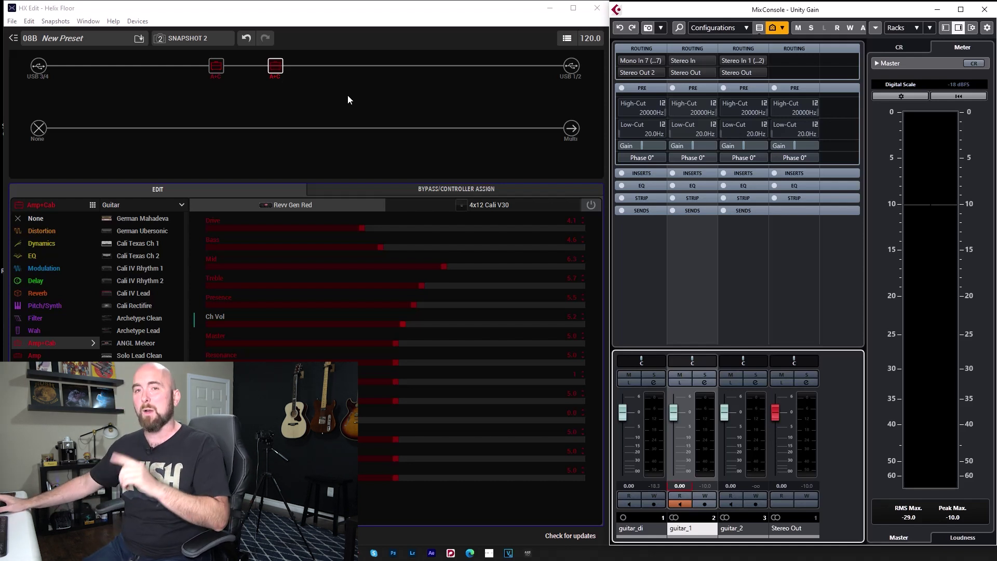
Recall Snapshot 3 and return to Snapshot 2 to review the high-gain and clean amps
{"action": "mouse_move", "coordinate": [335, 79]}
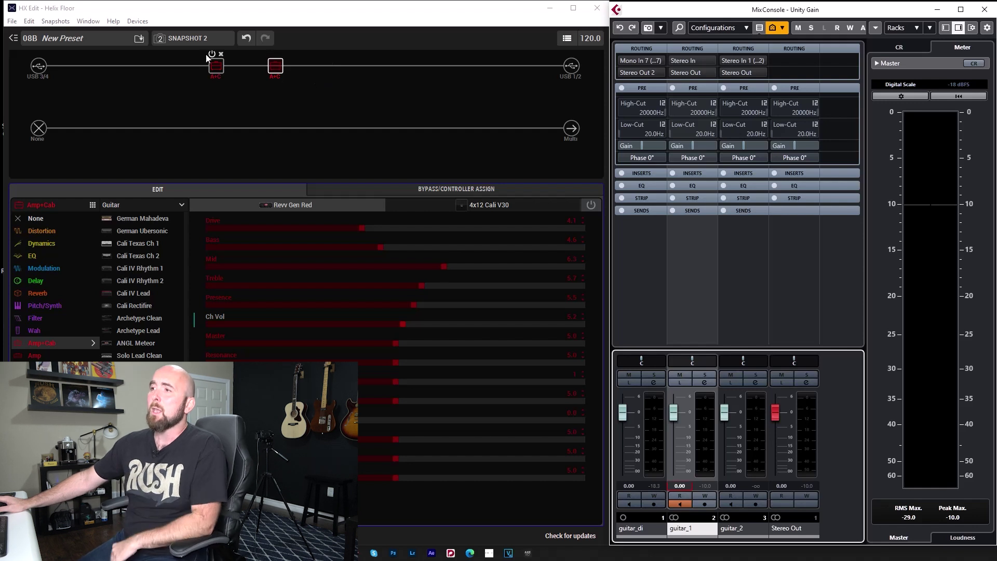
{"action": "left_click", "coordinate": [191, 38]}
{"action": "left_click", "coordinate": [192, 80]}
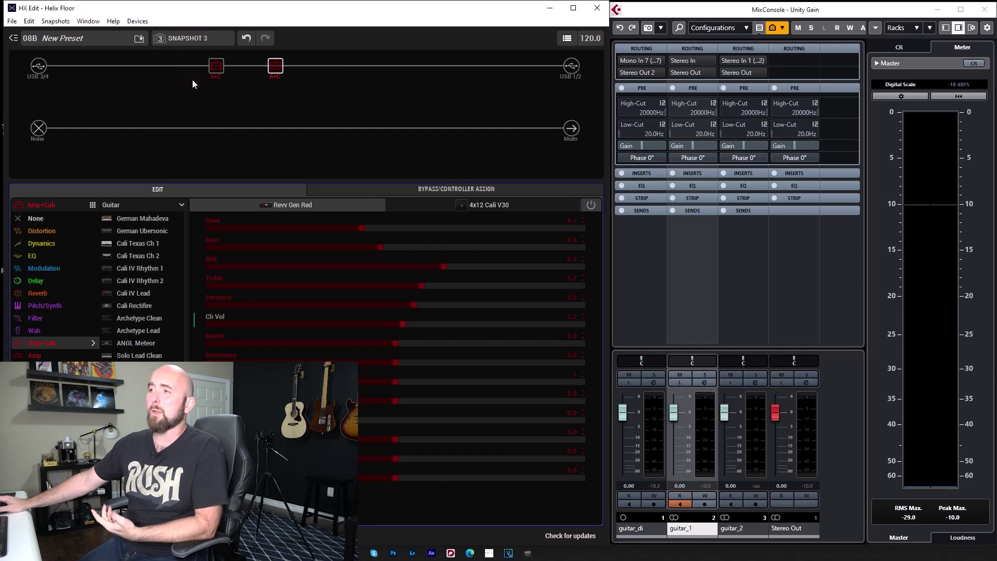
{"action": "left_click", "coordinate": [195, 38]}
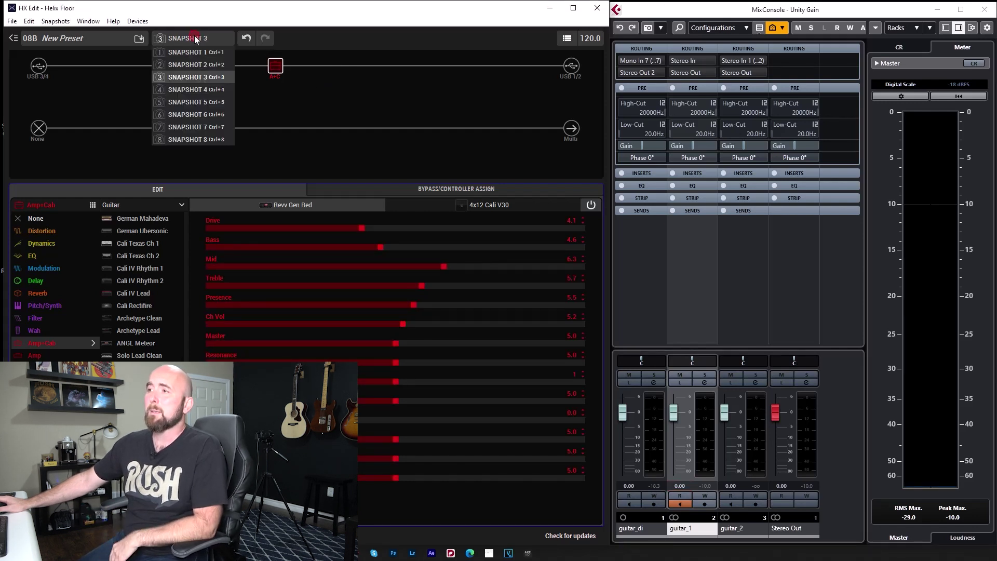
{"action": "left_click", "coordinate": [196, 65]}
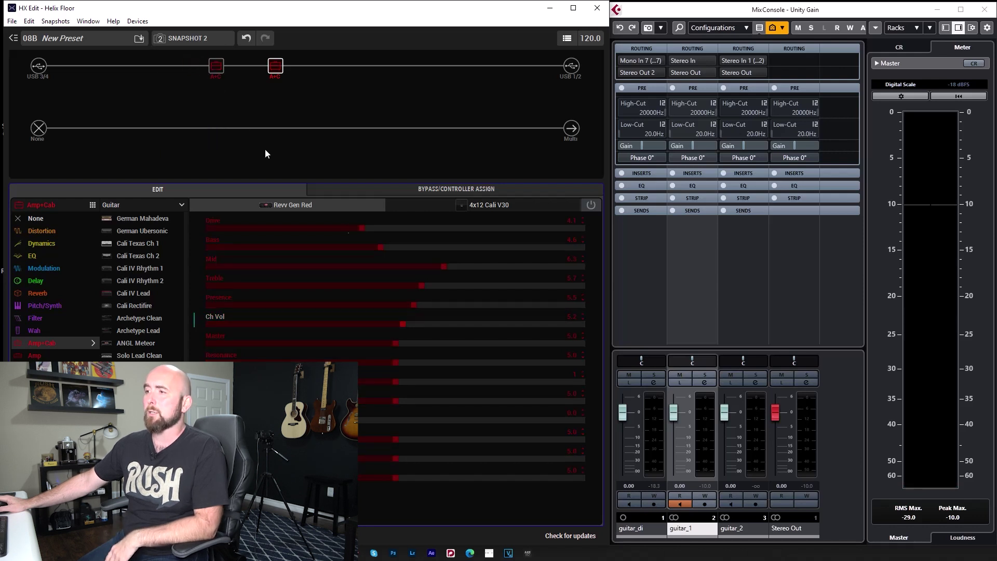
Set the Jazz Rivet 120's Ch Vol to 10.0 and Drive to 5.0, and reset the Master meter
{"action": "left_click", "coordinate": [216, 66]}
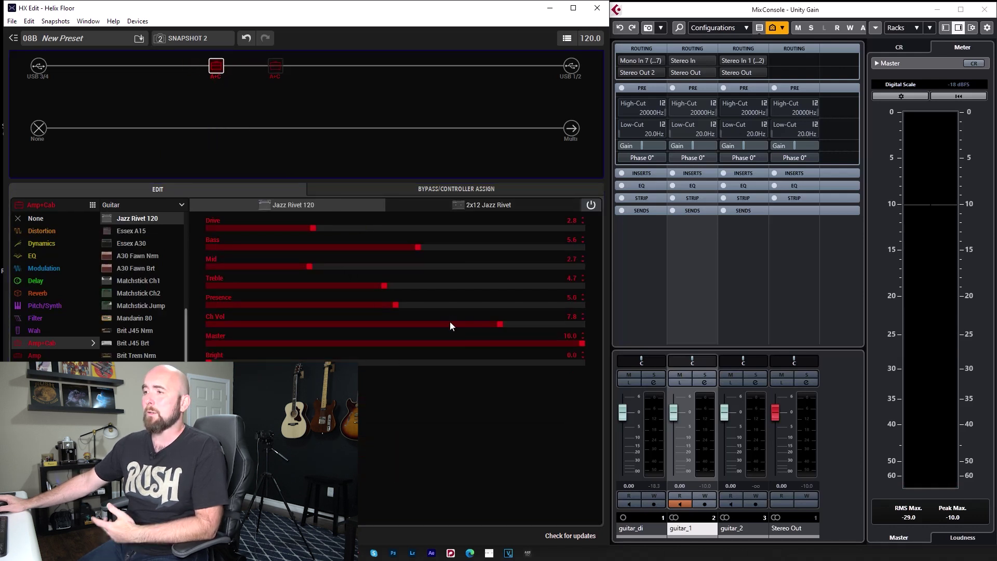
{"action": "left_click_drag", "start_coordinate": [422, 321], "coordinate": [655, 328]}
{"action": "scroll", "coordinate": [375, 222], "scroll_direction": "up", "scroll_amount": 8}
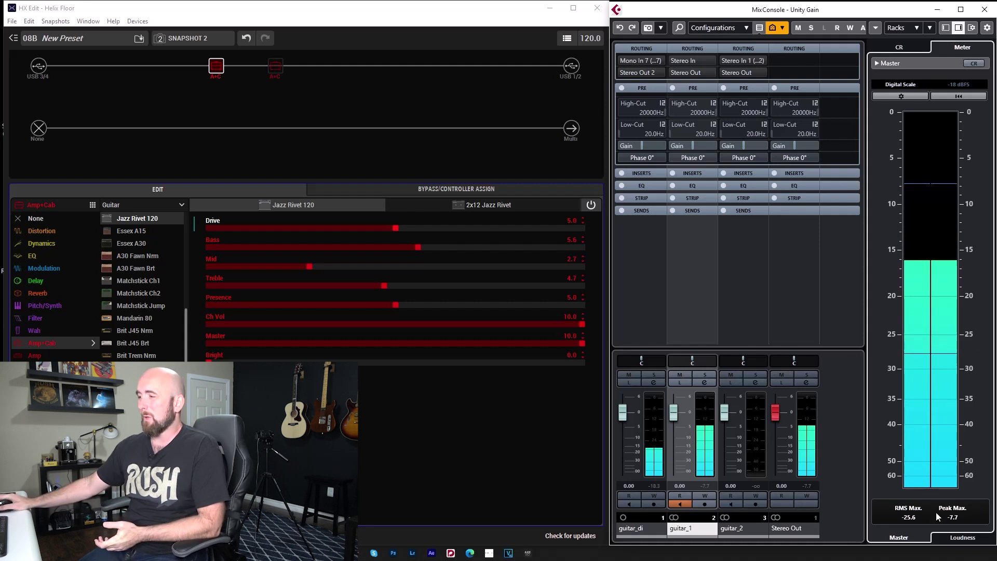
{"action": "left_click", "coordinate": [905, 522]}
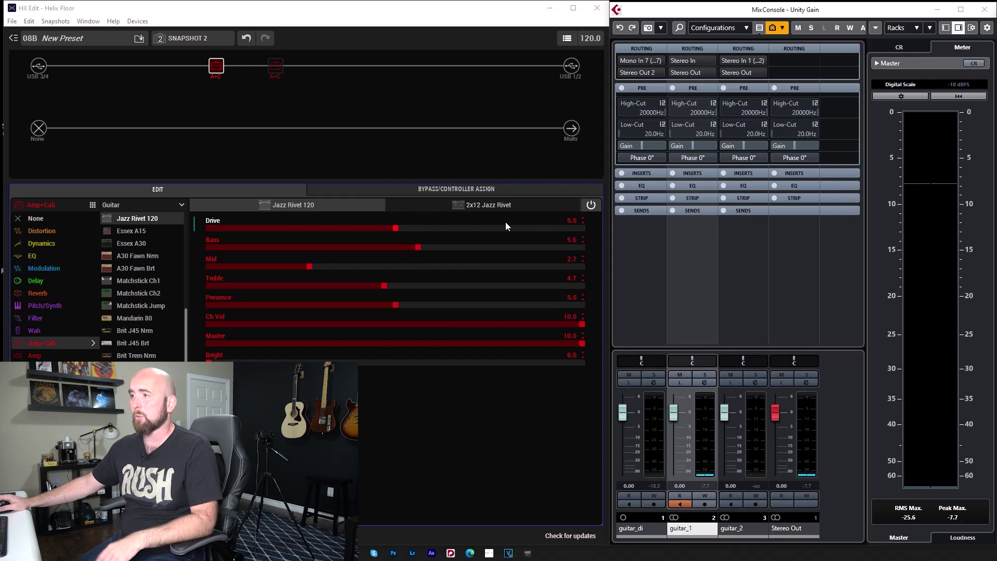
Raise the Jazz Rivet 120's Drive to 10.0 and measure the level with the Master meter reset
{"action": "left_click_drag", "start_coordinate": [497, 229], "coordinate": [584, 230]}
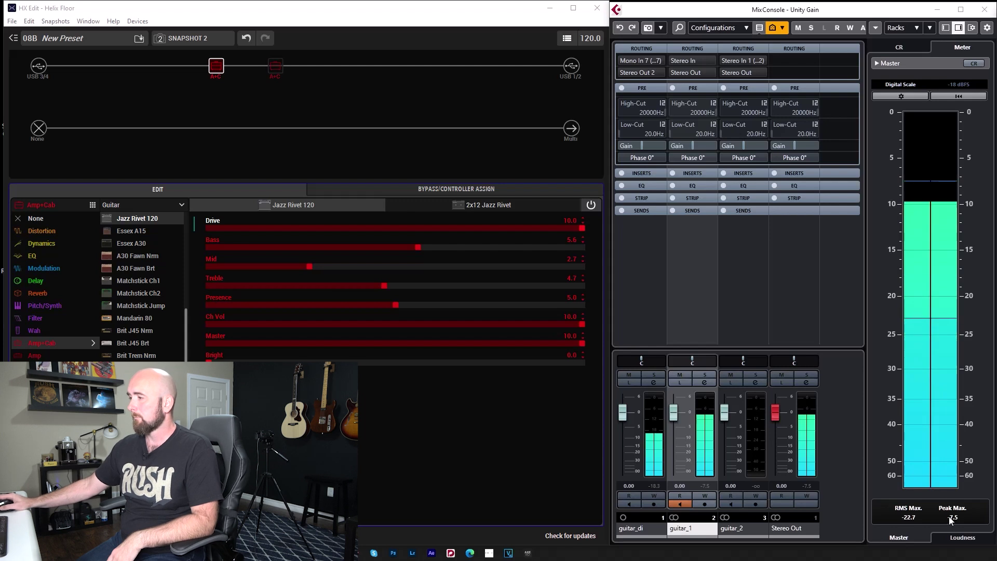
{"action": "left_click", "coordinate": [967, 520]}
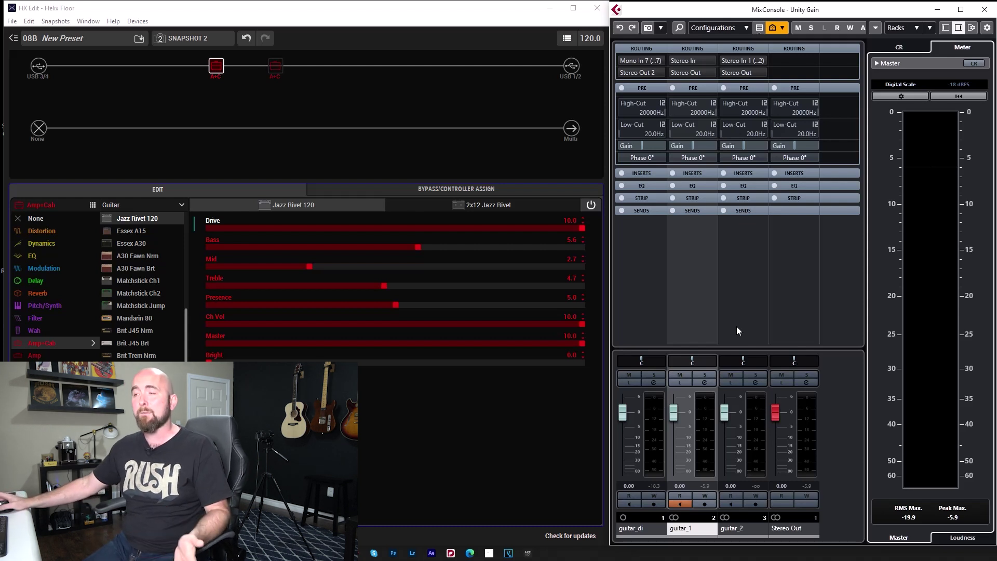
Recall Snapshot 3, set the Revv Gen Red's Ch Vol to 10.0, and measure the level with the Master meter reset
{"action": "left_click", "coordinate": [203, 40]}
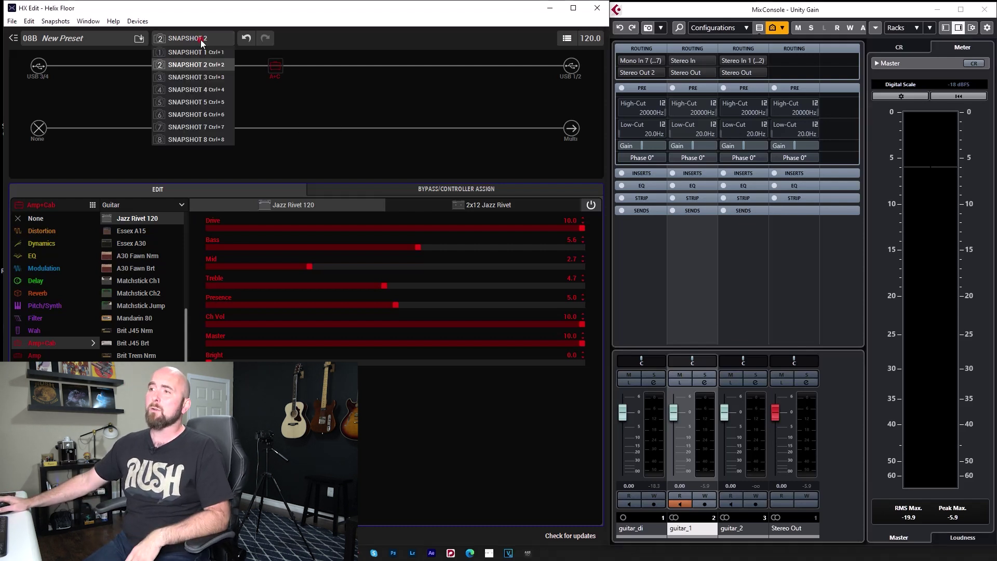
{"action": "left_click", "coordinate": [197, 77]}
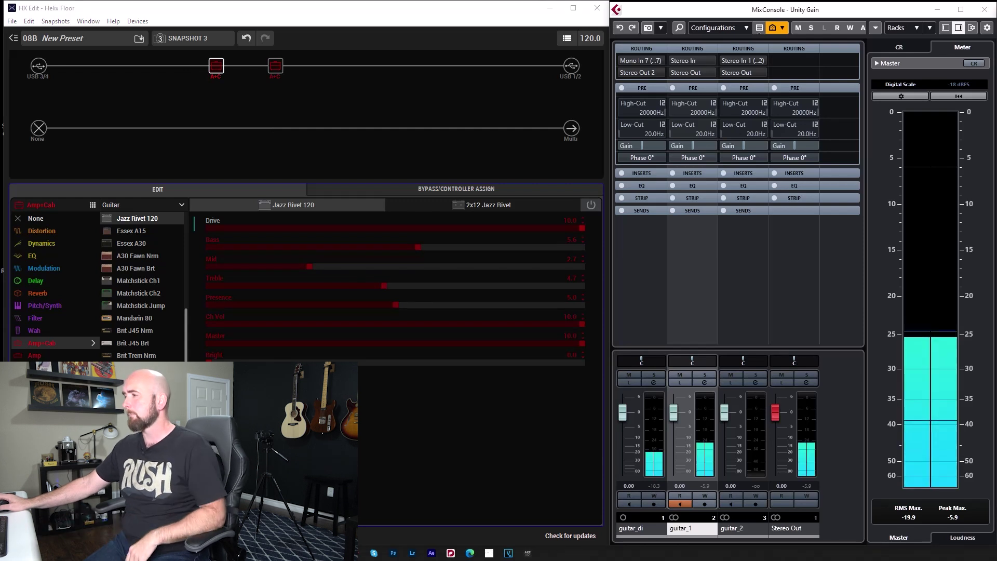
{"action": "left_click", "coordinate": [276, 66]}
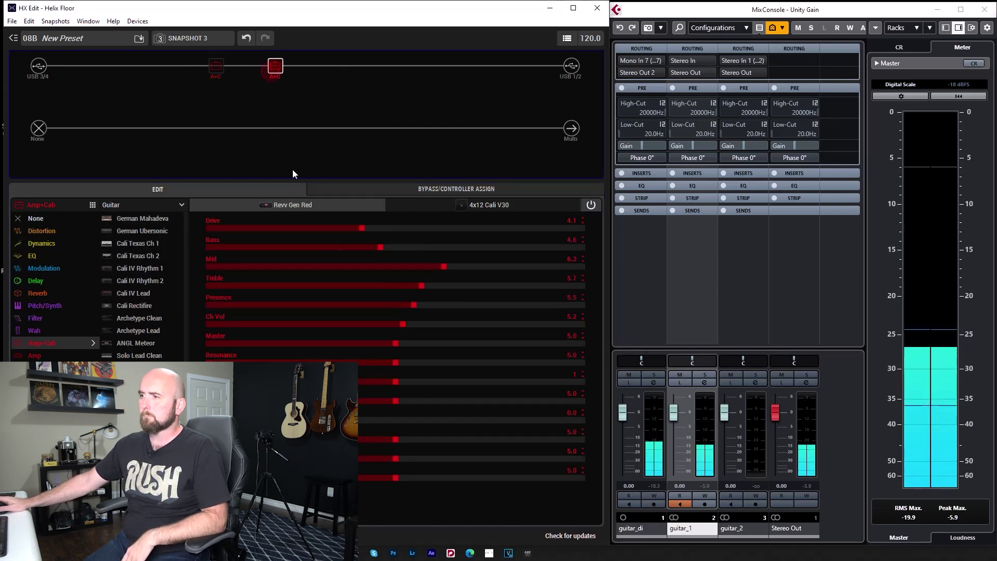
{"action": "left_click_drag", "start_coordinate": [443, 325], "coordinate": [587, 324]}
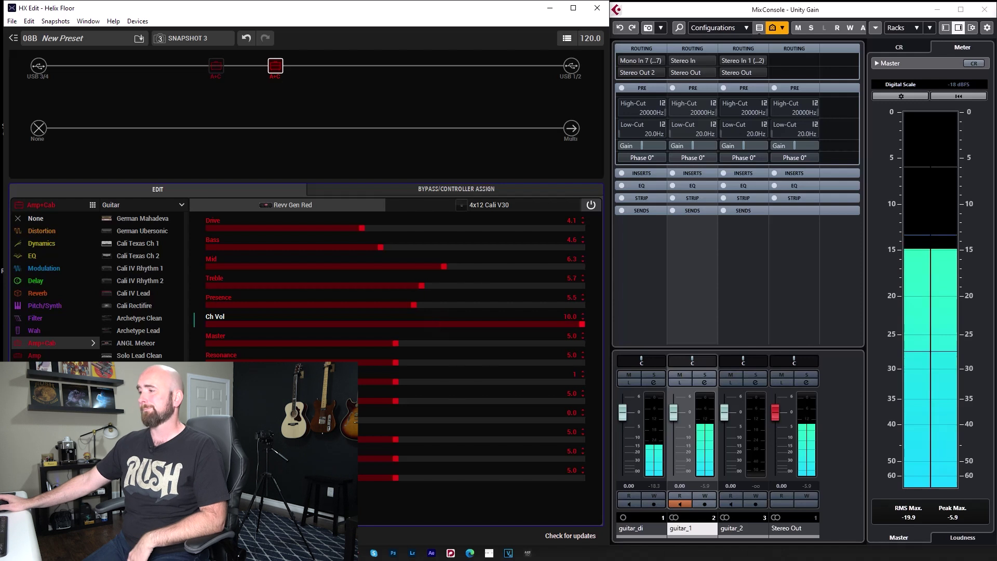
{"action": "left_click", "coordinate": [959, 516]}
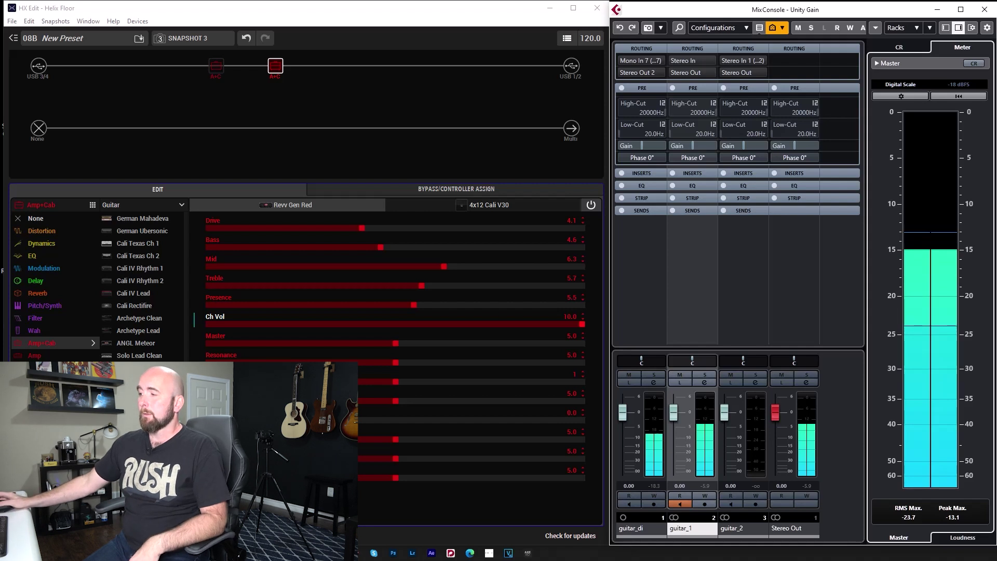
Alternate between Snapshots 2 and 3 to compare their levels on the Master meter, finishing on Snapshot 3
{"action": "left_click", "coordinate": [185, 38]}
{"action": "left_click", "coordinate": [186, 65]}
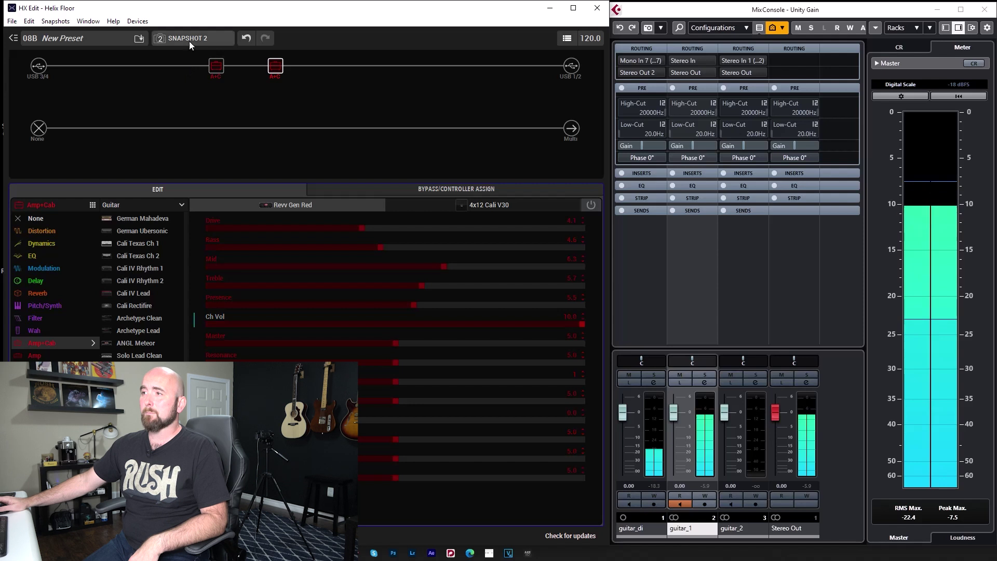
{"action": "left_click", "coordinate": [189, 38]}
{"action": "left_click", "coordinate": [189, 77]}
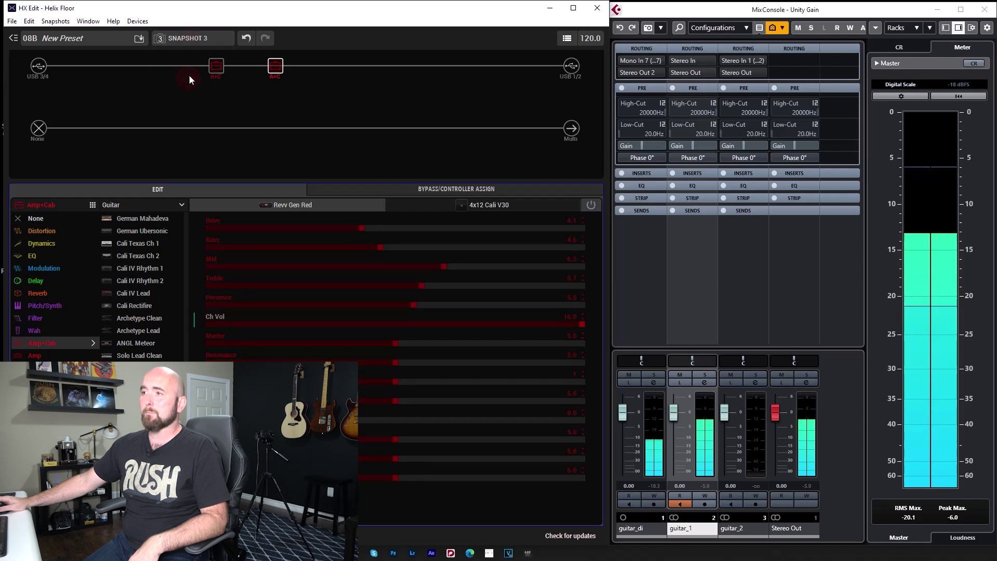
{"action": "left_click", "coordinate": [195, 38]}
{"action": "left_click", "coordinate": [192, 64]}
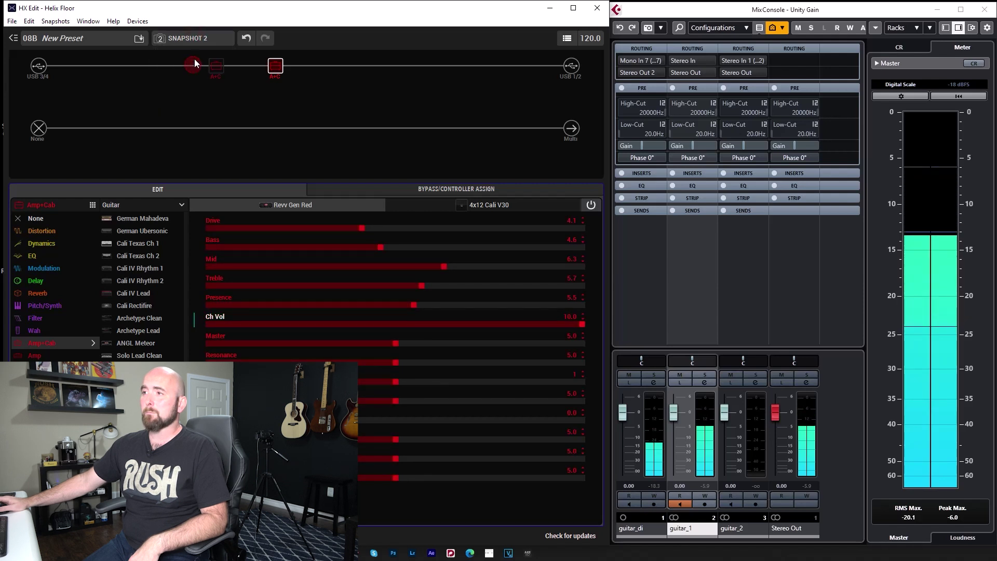
{"action": "left_click", "coordinate": [197, 40]}
{"action": "left_click", "coordinate": [196, 76]}
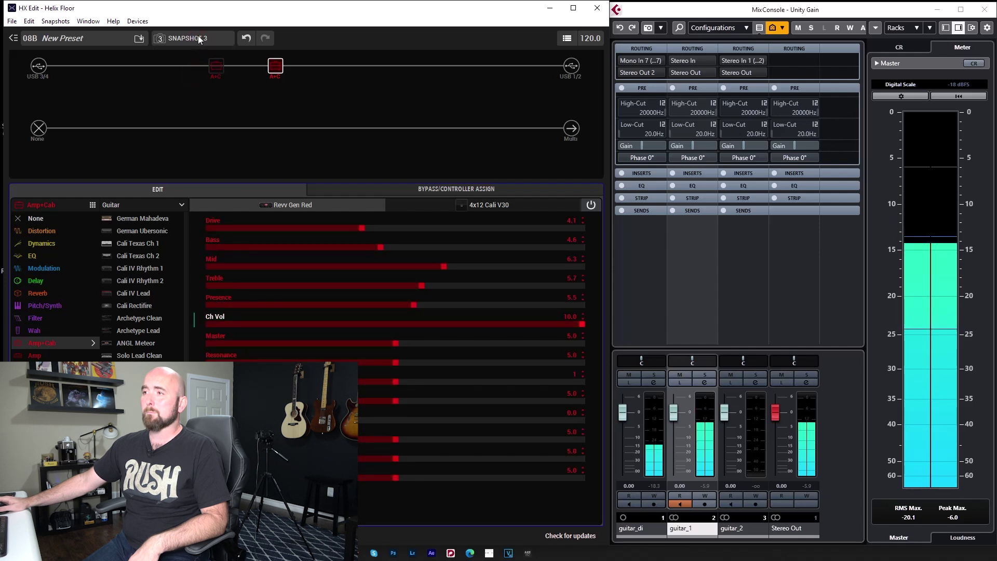
{"action": "left_click", "coordinate": [200, 39]}
{"action": "left_click", "coordinate": [199, 78]}
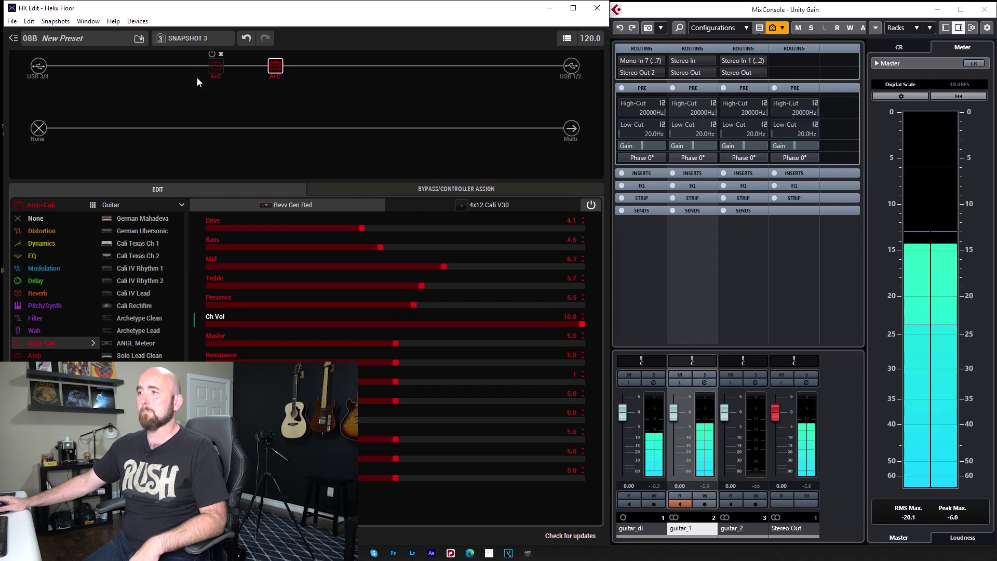
{"action": "left_click", "coordinate": [196, 39]}
{"action": "left_click", "coordinate": [196, 65]}
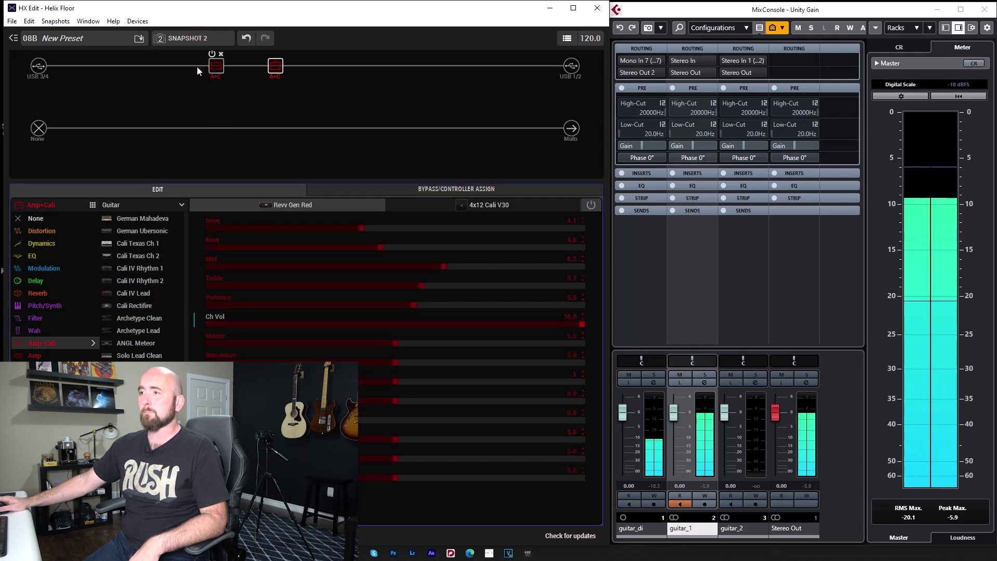
{"action": "left_click", "coordinate": [200, 41]}
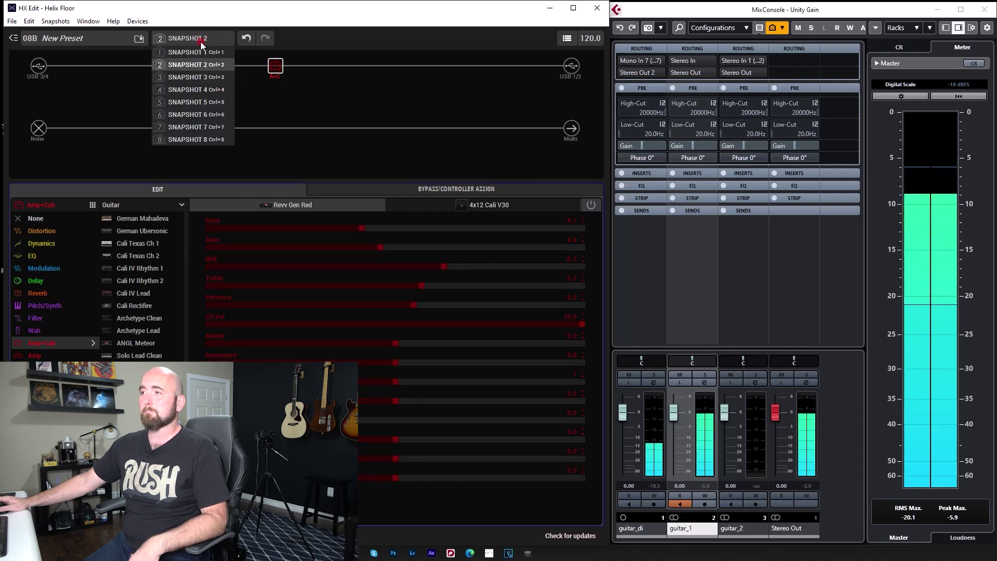
{"action": "left_click", "coordinate": [201, 74]}
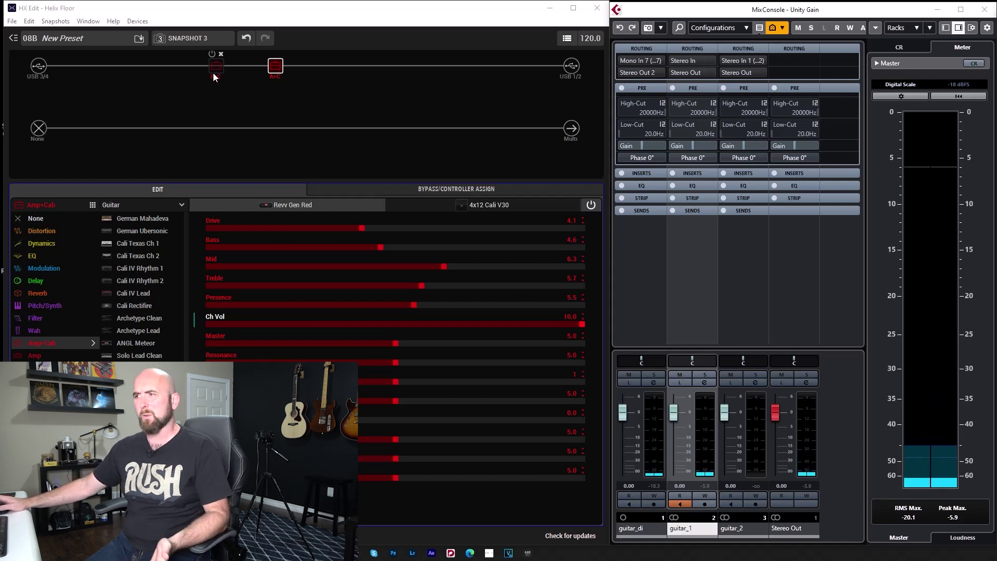
Raise the Revv Gen Red's Master to 7.5 and Drive to 6.1, and recall Snapshot 2 for comparison
{"action": "left_click", "coordinate": [278, 76]}
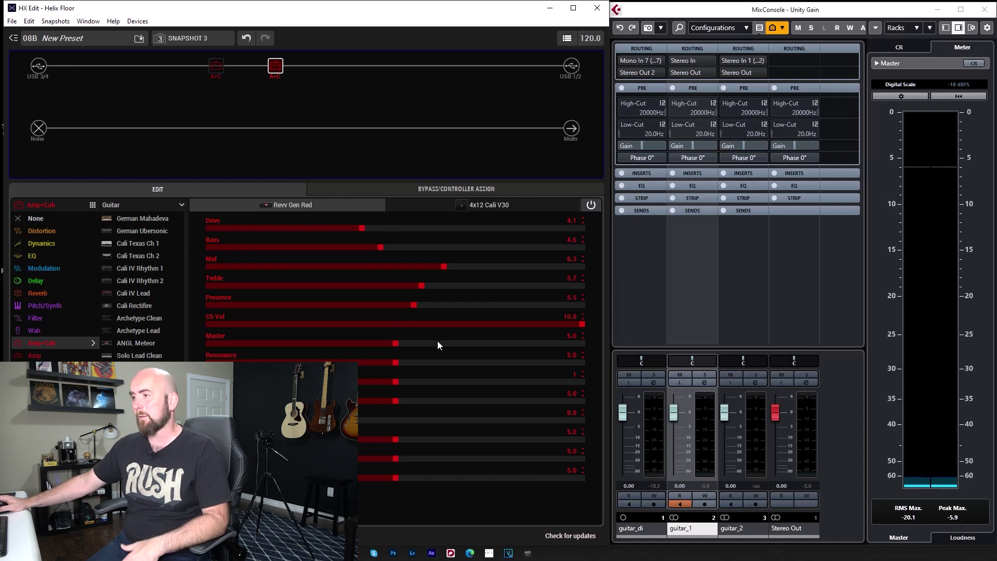
{"action": "left_click_drag", "start_coordinate": [479, 337], "coordinate": [488, 341]}
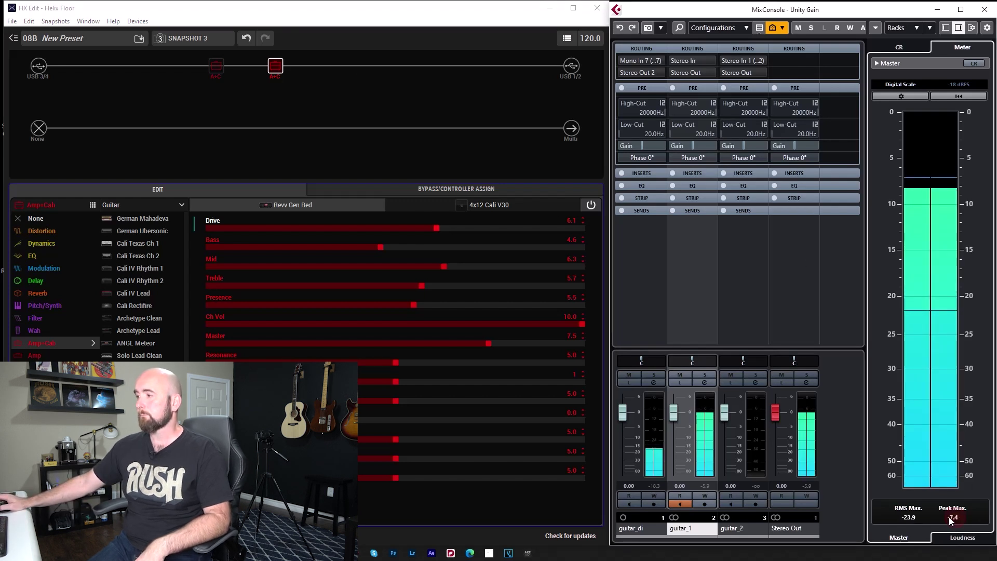
{"action": "left_click", "coordinate": [200, 42]}
{"action": "left_click", "coordinate": [196, 64]}
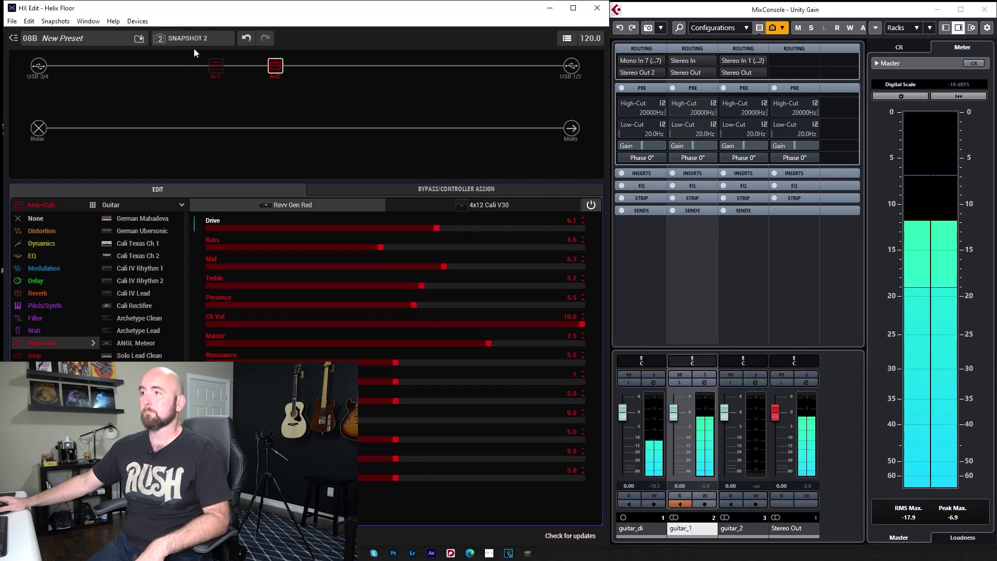
Lower the Revv Gen Red's Ch Vol to 9.5 in Snapshot 3, and measure Snapshot 2 with the Master meter reset
{"action": "left_click", "coordinate": [193, 40]}
{"action": "left_click", "coordinate": [197, 75]}
{"action": "scroll", "coordinate": [472, 323], "scroll_direction": "down", "scroll_amount": 5}
{"action": "left_click", "coordinate": [198, 37]}
{"action": "left_click", "coordinate": [196, 62]}
{"action": "left_click", "coordinate": [905, 516]}
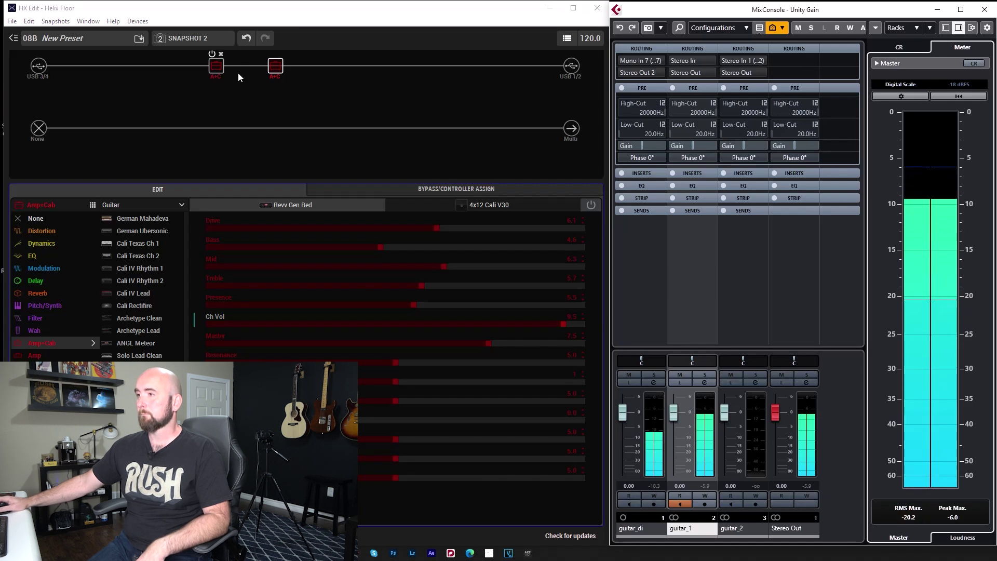
Recall Snapshot 3, measure its level on the reset Master meter, and clear the meter again
{"action": "left_click", "coordinate": [187, 38]}
{"action": "left_click", "coordinate": [187, 76]}
{"action": "left_click", "coordinate": [907, 516]}
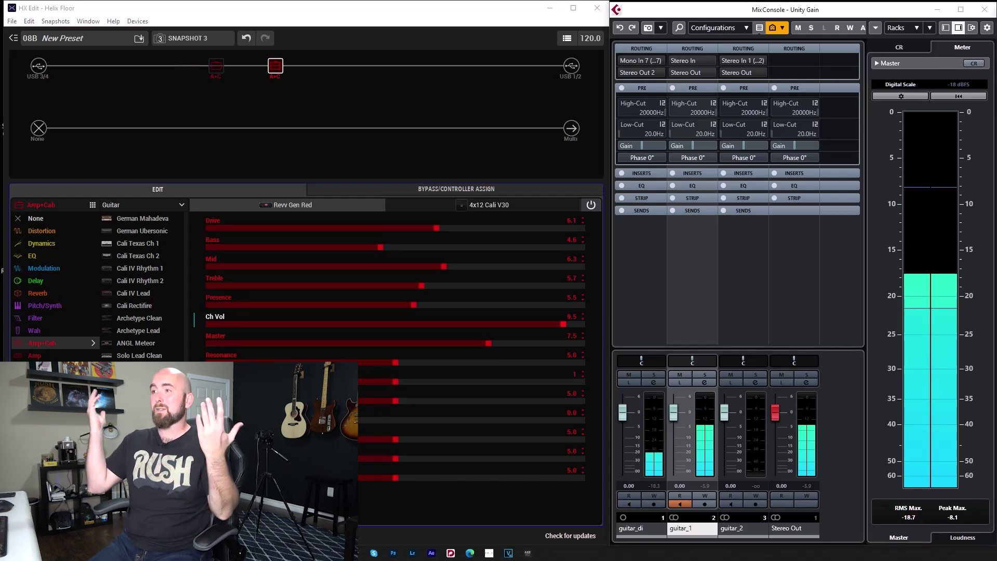
{"action": "left_click", "coordinate": [953, 517]}
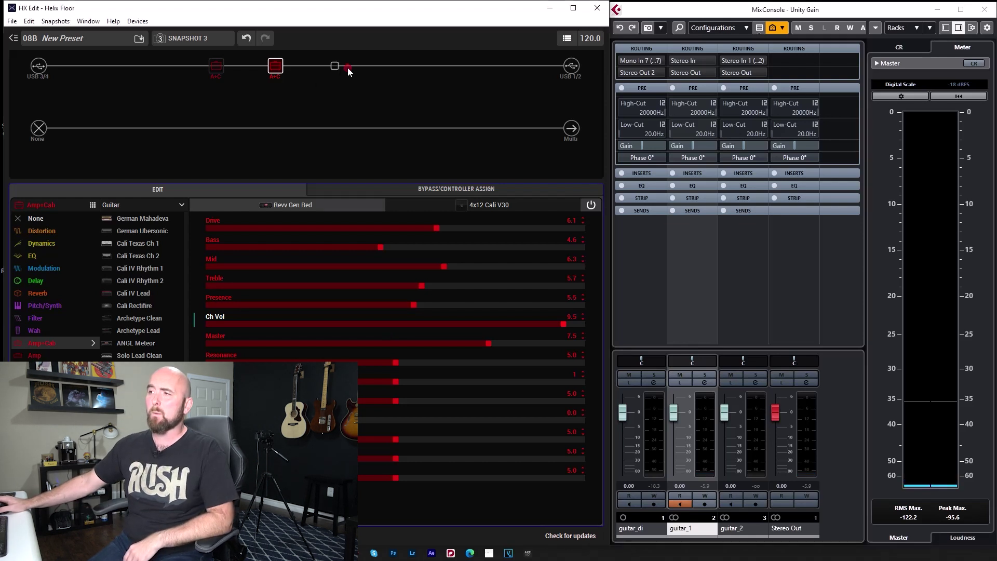
Add a mono Bubble Vibrato modulation block after the two amp blocks, and recall Snapshot 2
{"action": "left_click", "coordinate": [348, 67]}
{"action": "mouse_move", "coordinate": [72, 266]}
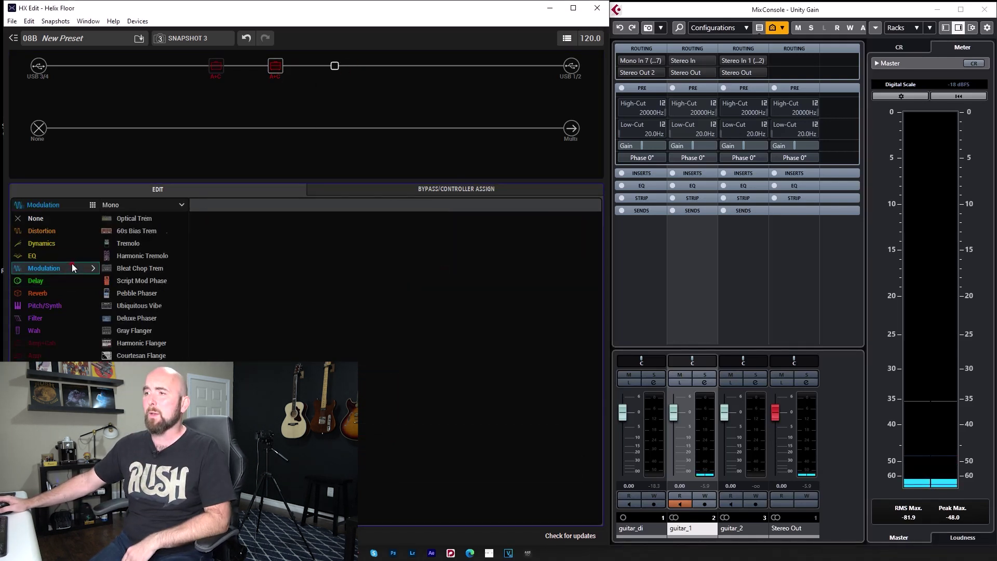
{"action": "left_click", "coordinate": [136, 417]}
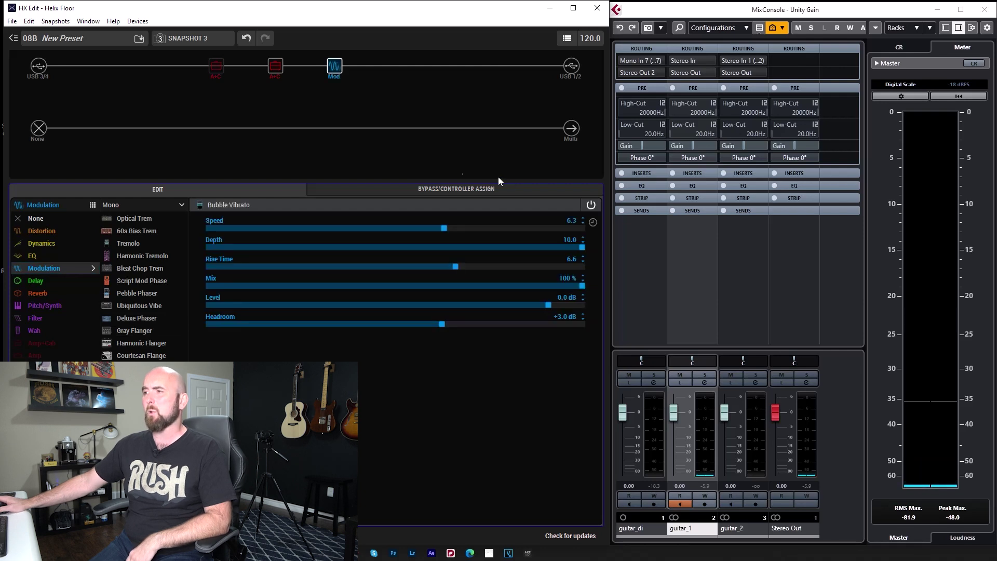
{"action": "left_click", "coordinate": [194, 38]}
{"action": "left_click", "coordinate": [198, 62]}
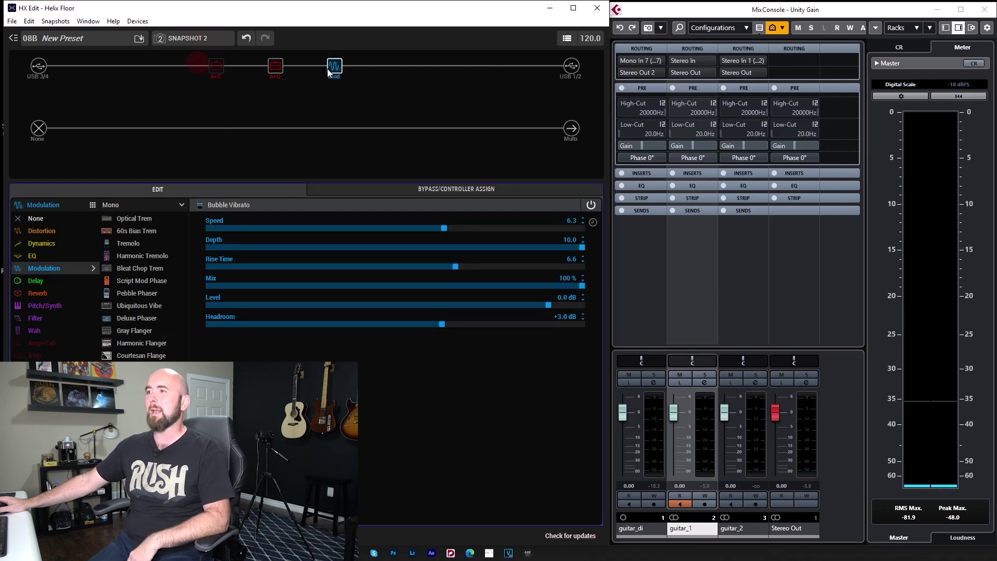
{"action": "left_click", "coordinate": [413, 24]}
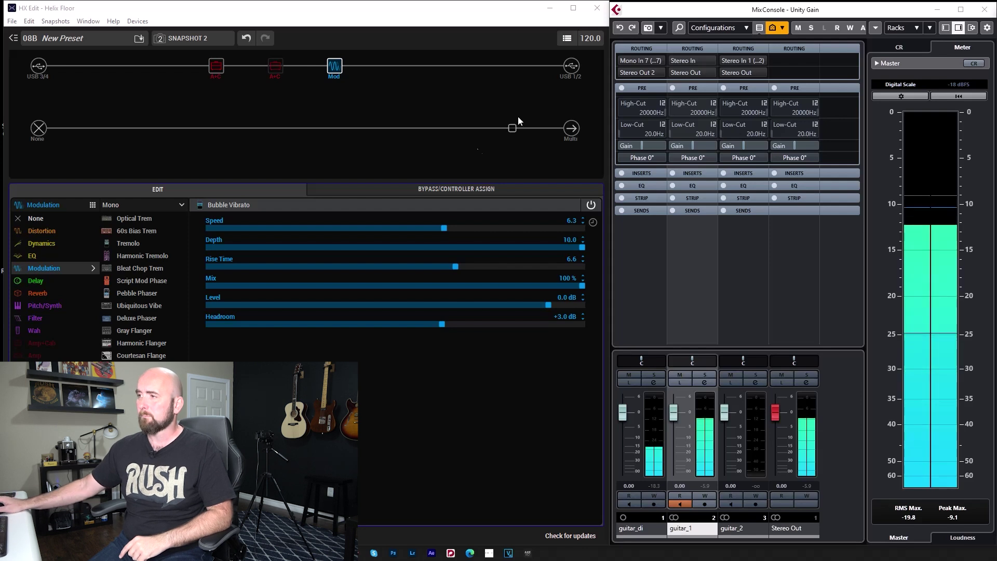
Raise the Bubble Vibrato's Headroom to +12.0 dB
{"action": "scroll", "coordinate": [472, 315], "scroll_direction": "up", "scroll_amount": 5}
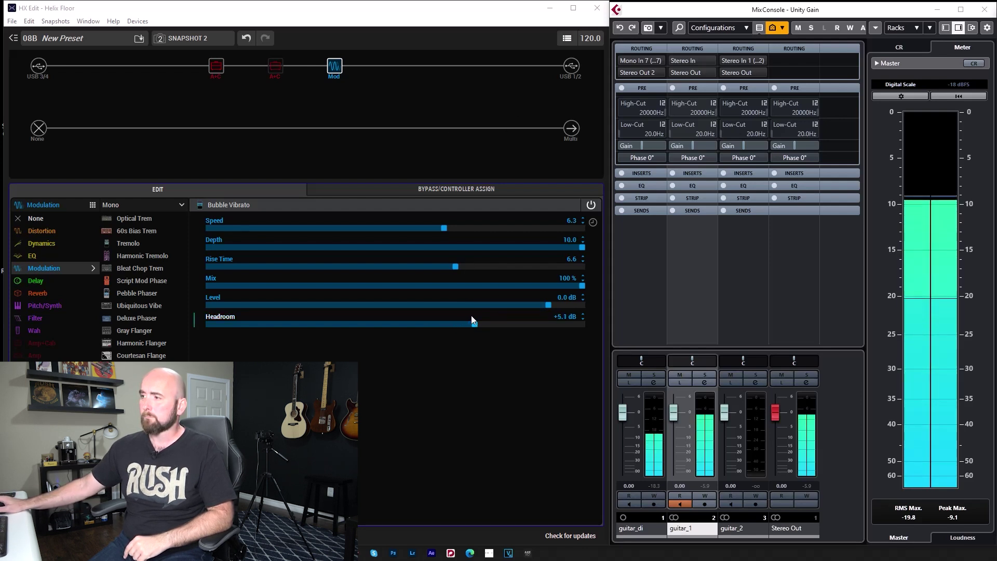
{"action": "scroll", "coordinate": [472, 319], "scroll_direction": "up", "scroll_amount": 6}
{"action": "scroll", "coordinate": [471, 319], "scroll_direction": "up", "scroll_amount": 6}
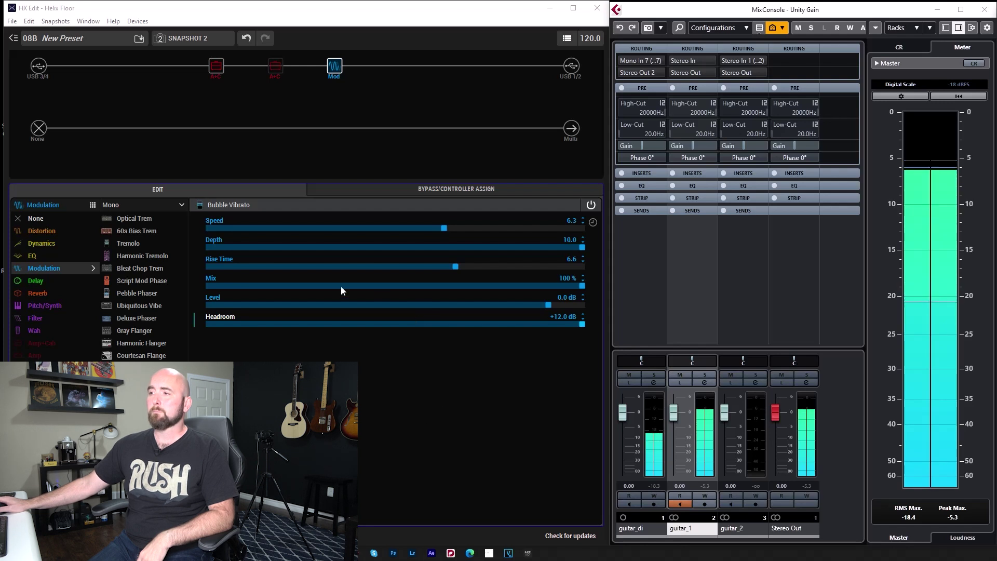
Drop the Bubble Vibrato's Mix to 0% and bring it back up through 45% and 66% to 100%
{"action": "left_click_drag", "start_coordinate": [340, 286], "coordinate": [208, 287]}
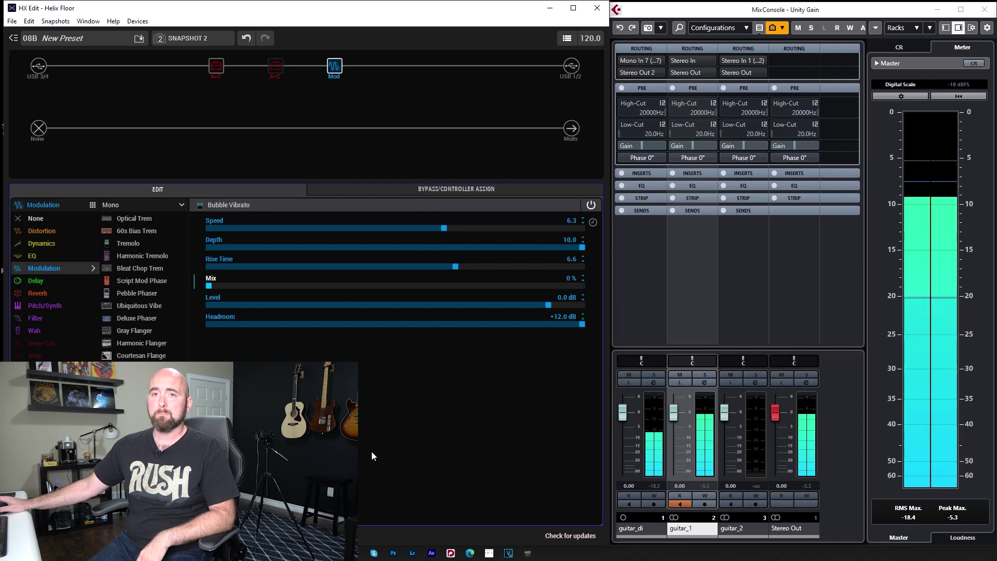
{"action": "left_click", "coordinate": [375, 286]}
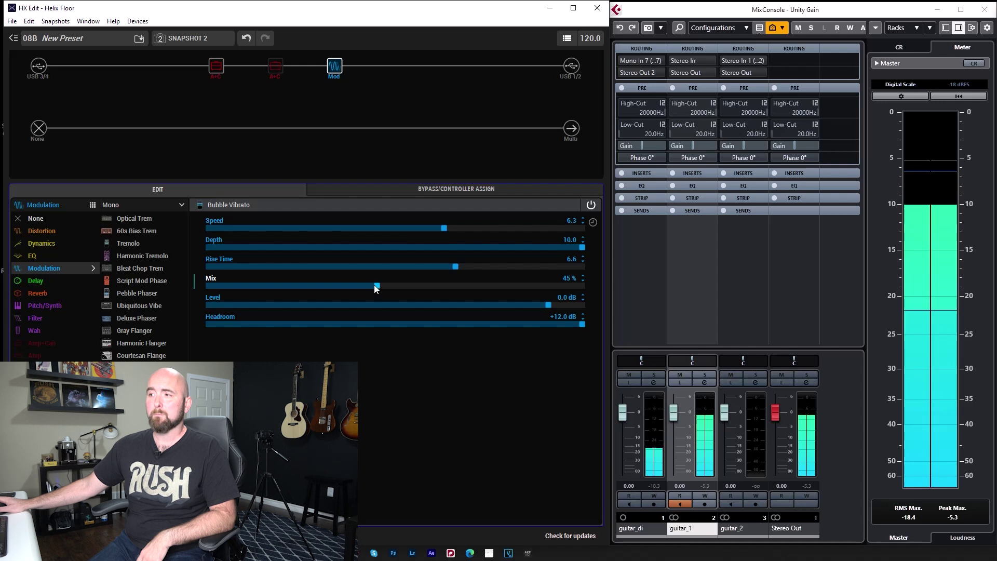
{"action": "scroll", "coordinate": [385, 280], "scroll_direction": "up", "scroll_amount": 20}
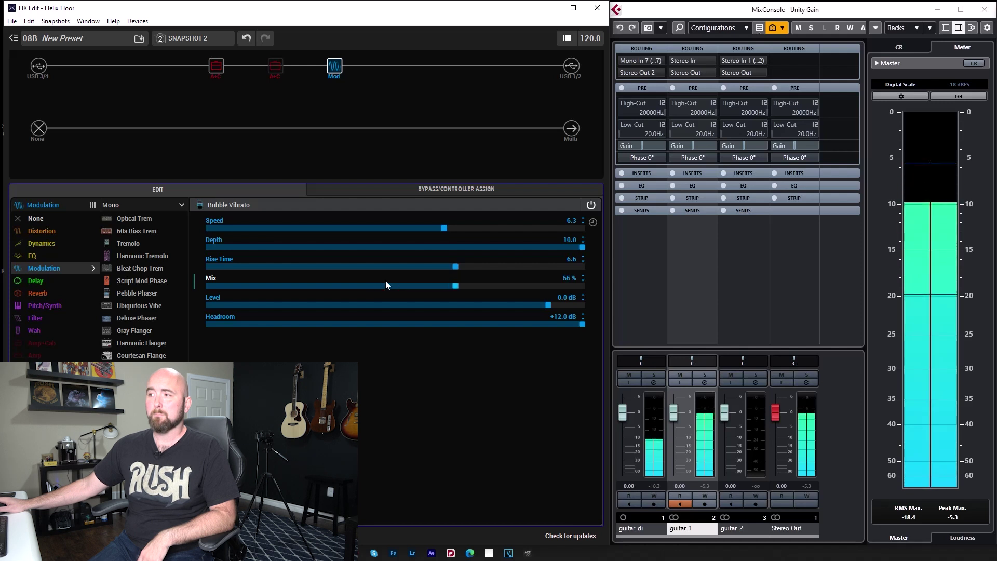
{"action": "scroll", "coordinate": [385, 280], "scroll_direction": "up", "scroll_amount": 20}
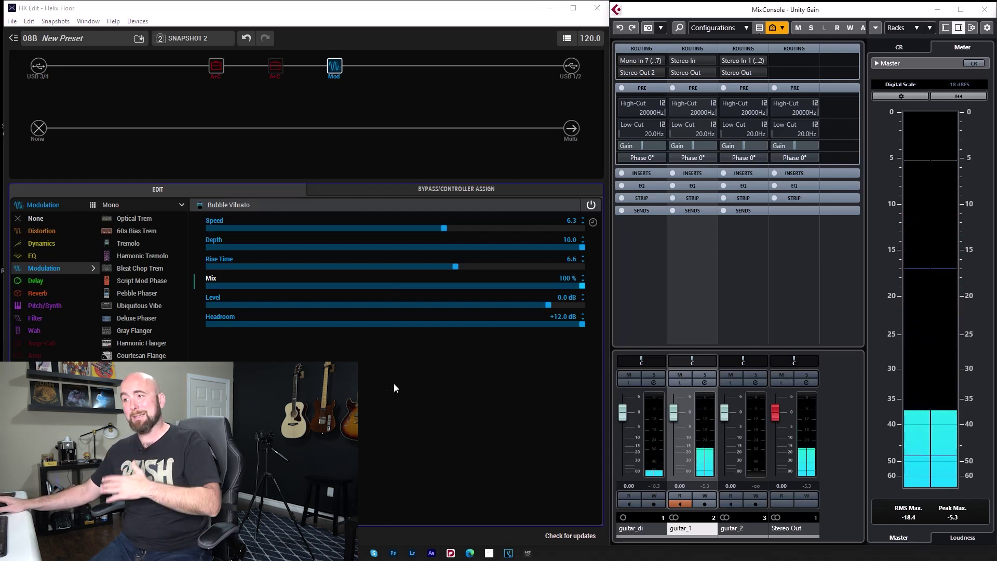
Sweep the Bubble Vibrato's Headroom down below 0 dB, through -5.4 dB, and return it to +12.0 dB
{"action": "scroll", "coordinate": [480, 321], "scroll_direction": "down", "scroll_amount": 2}
{"action": "scroll", "coordinate": [479, 321], "scroll_direction": "down", "scroll_amount": 9}
{"action": "scroll", "coordinate": [482, 322], "scroll_direction": "down", "scroll_amount": 13}
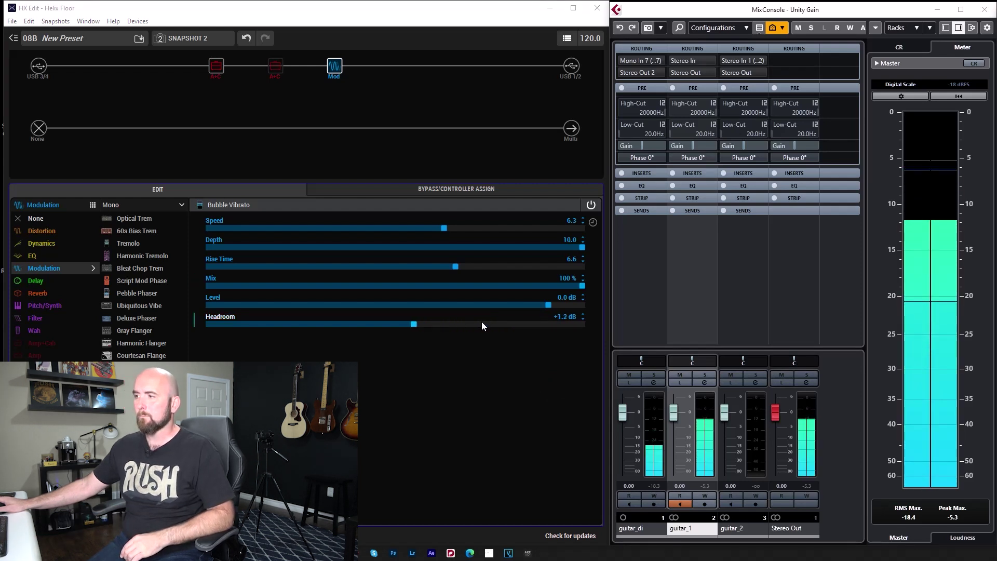
{"action": "scroll", "coordinate": [482, 322], "scroll_direction": "down", "scroll_amount": 19}
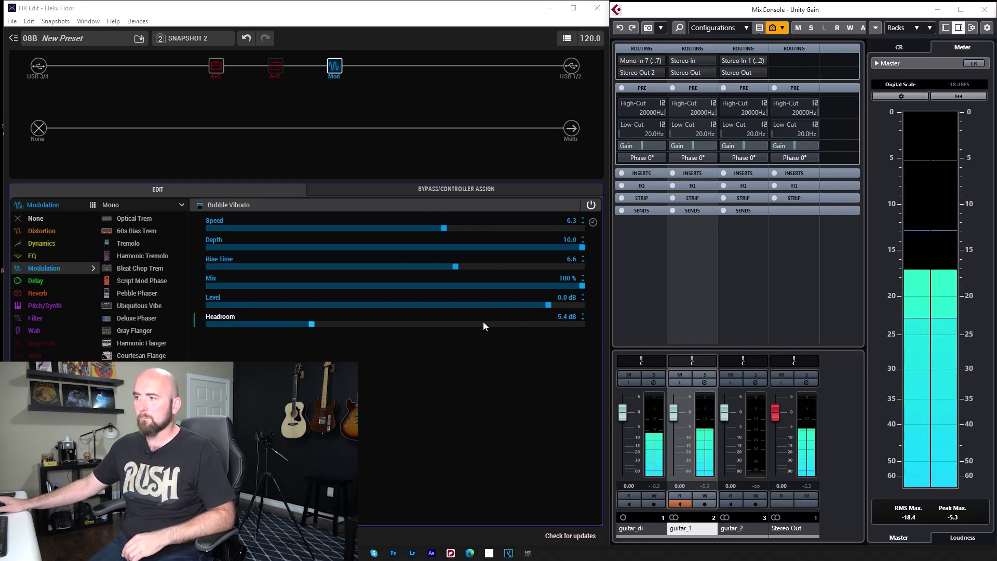
{"action": "scroll", "coordinate": [488, 325], "scroll_direction": "up", "scroll_amount": 14}
{"action": "scroll", "coordinate": [489, 325], "scroll_direction": "up", "scroll_amount": 12}
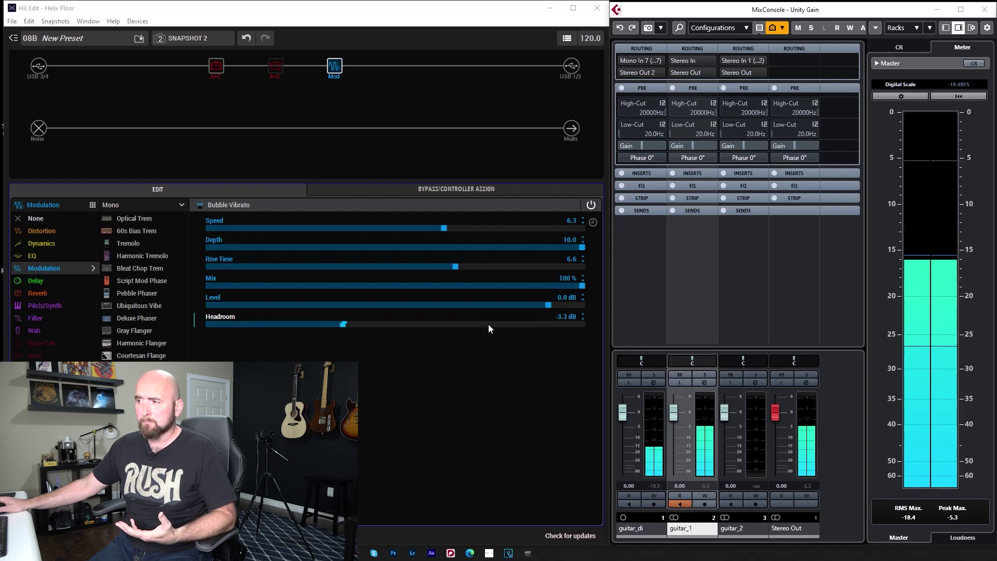
{"action": "scroll", "coordinate": [488, 325], "scroll_direction": "up", "scroll_amount": 14}
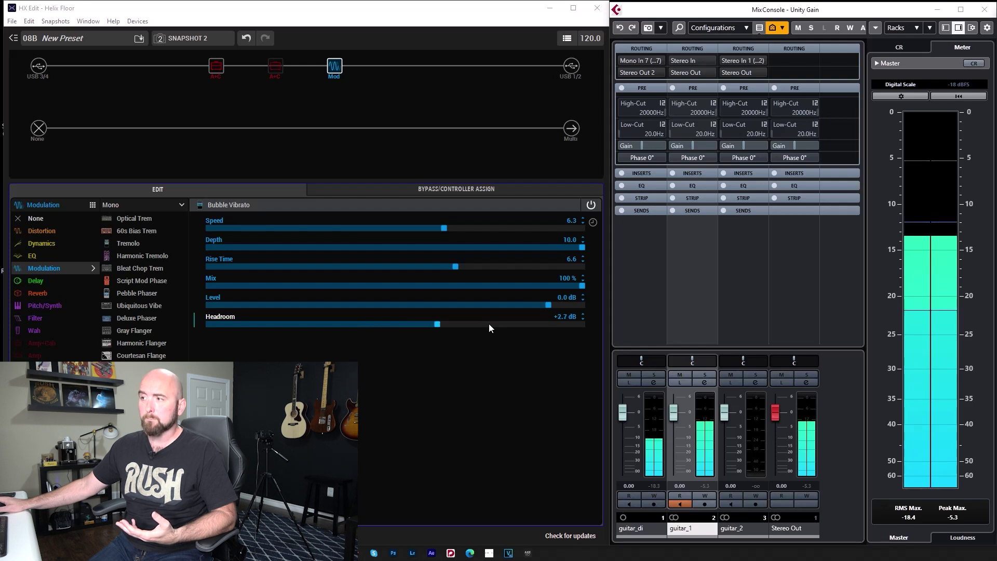
{"action": "scroll", "coordinate": [489, 325], "scroll_direction": "up", "scroll_amount": 7}
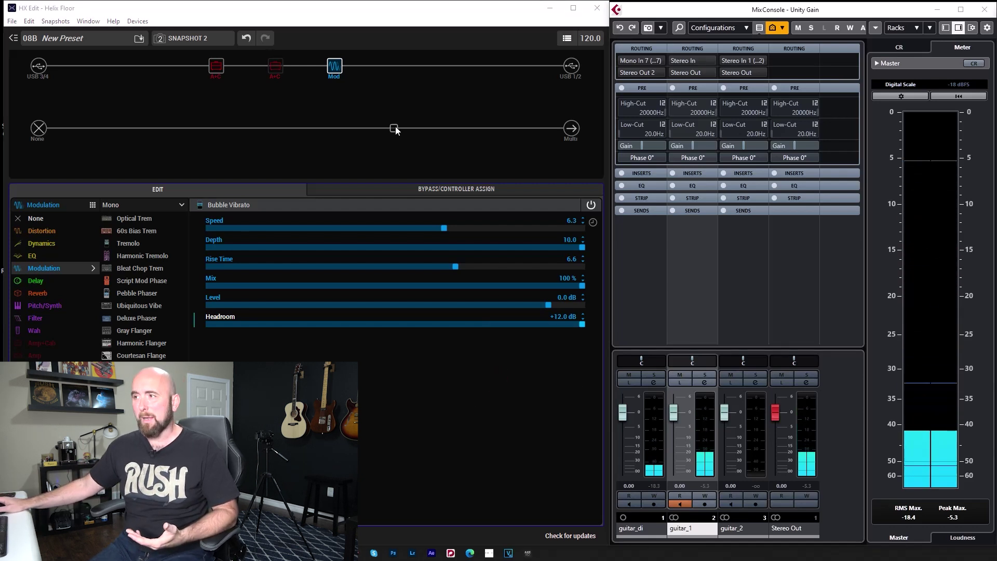
{"action": "left_click", "coordinate": [334, 65]}
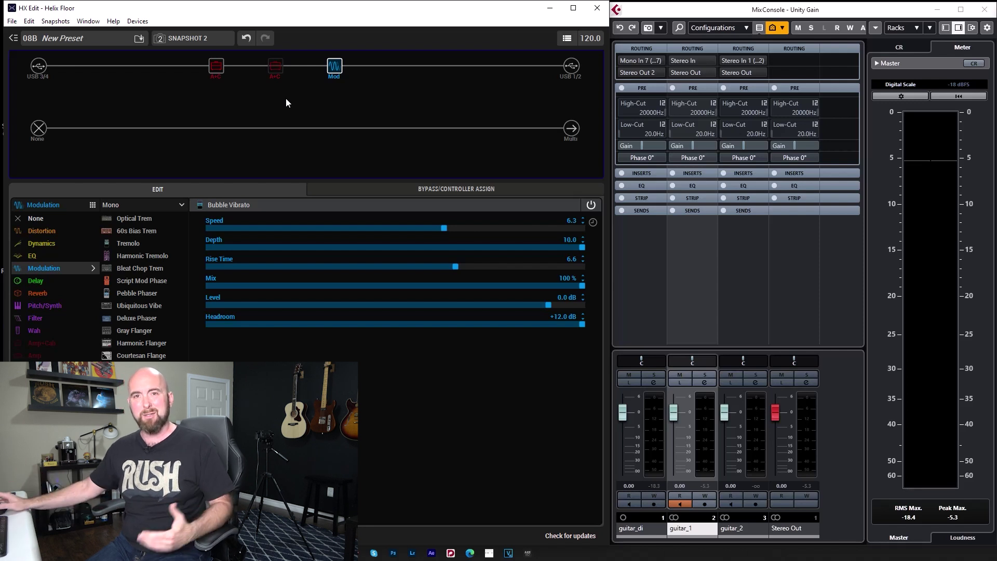
Replace the Bubble Vibrato with the mono Vintage Digital delay and raise its Headroom to +9.4 dB
{"action": "left_click", "coordinate": [37, 281]}
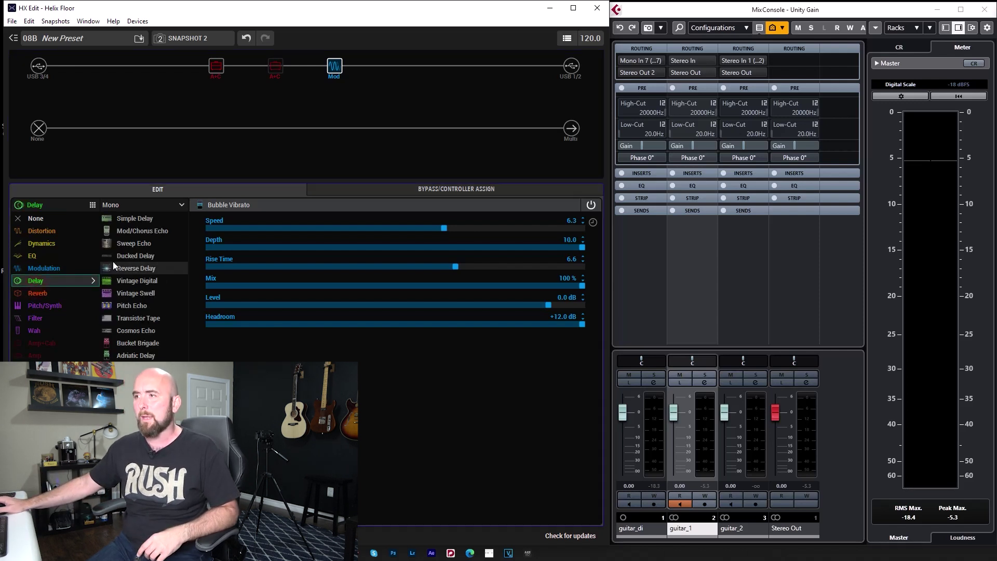
{"action": "left_click", "coordinate": [139, 281]}
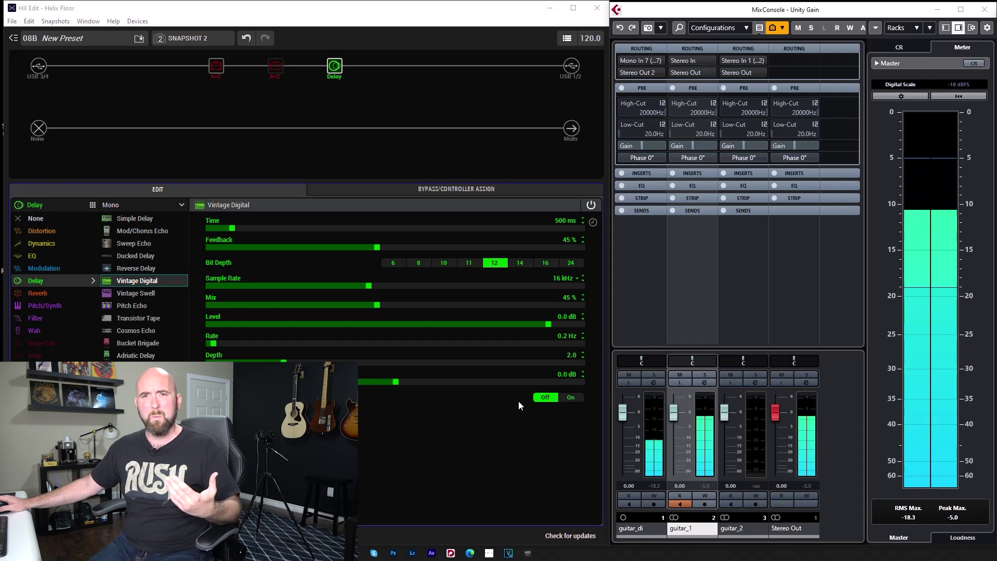
{"action": "scroll", "coordinate": [490, 383], "scroll_direction": "up", "scroll_amount": 2}
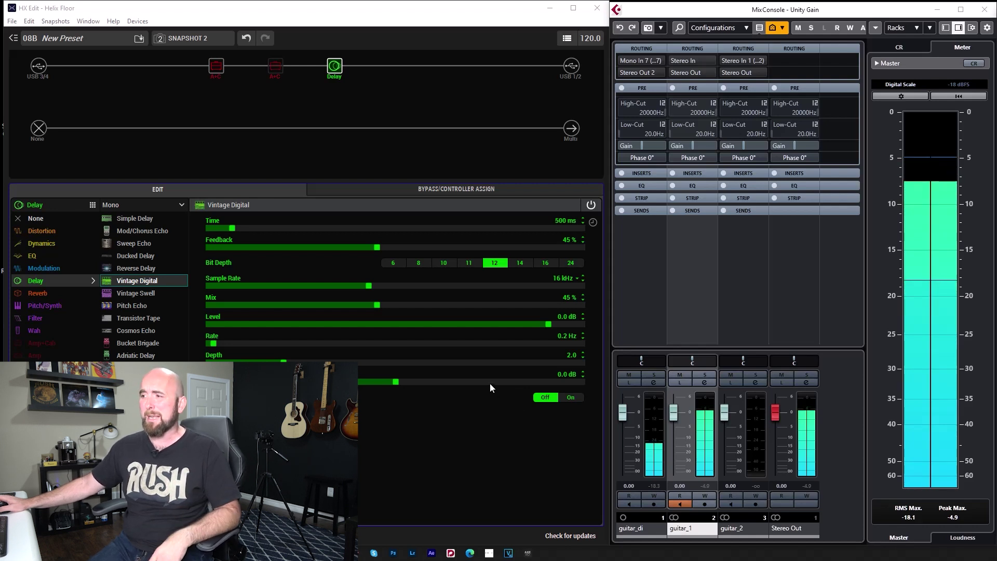
{"action": "scroll", "coordinate": [490, 382], "scroll_direction": "up", "scroll_amount": 4}
{"action": "scroll", "coordinate": [493, 385], "scroll_direction": "up", "scroll_amount": 10}
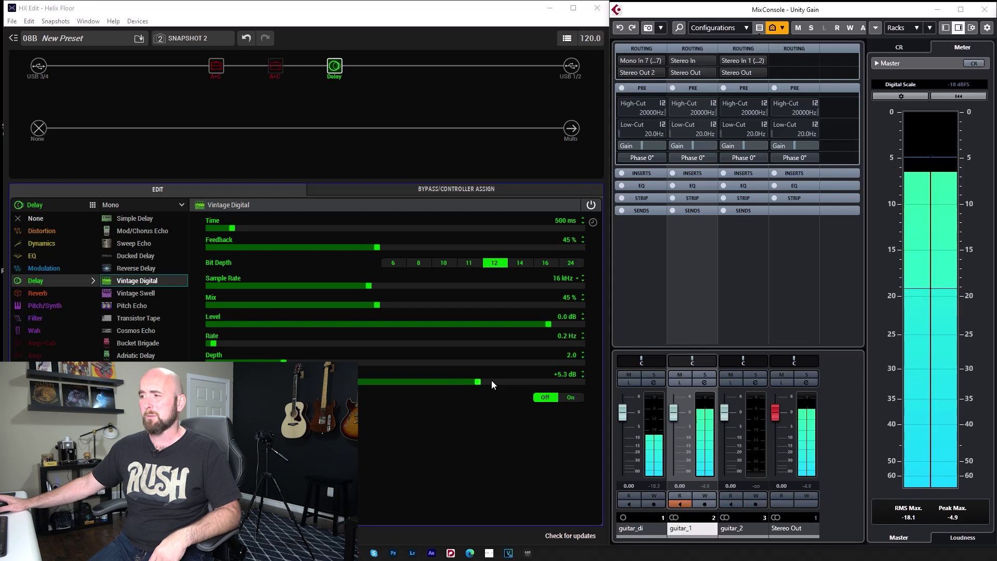
{"action": "scroll", "coordinate": [492, 380], "scroll_direction": "up", "scroll_amount": 1}
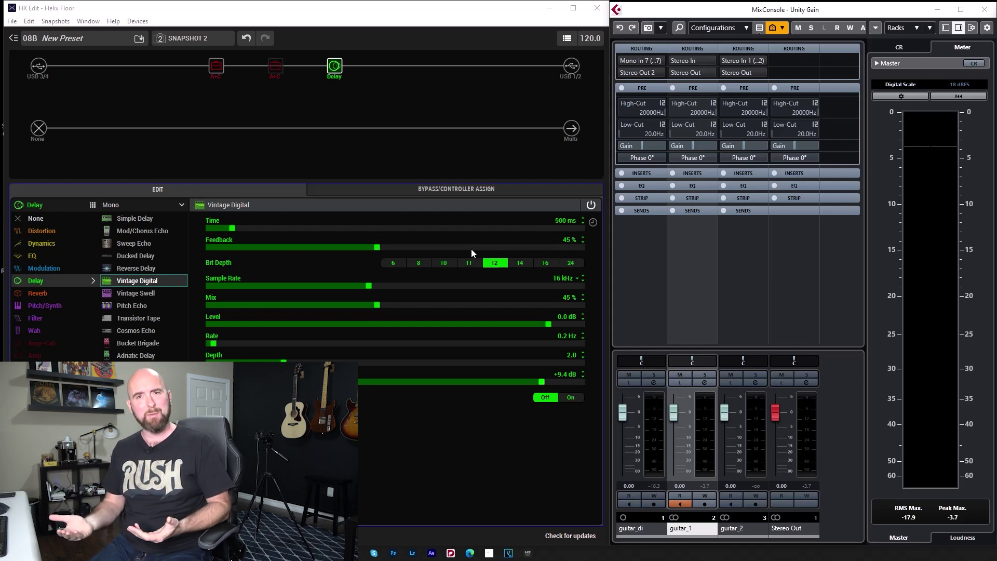
Remove the Vintage Digital delay block, then select the first amp block and reset the guitar_1 channel's peak reading
{"action": "left_click", "coordinate": [702, 488]}
{"action": "left_click", "coordinate": [482, 445]}
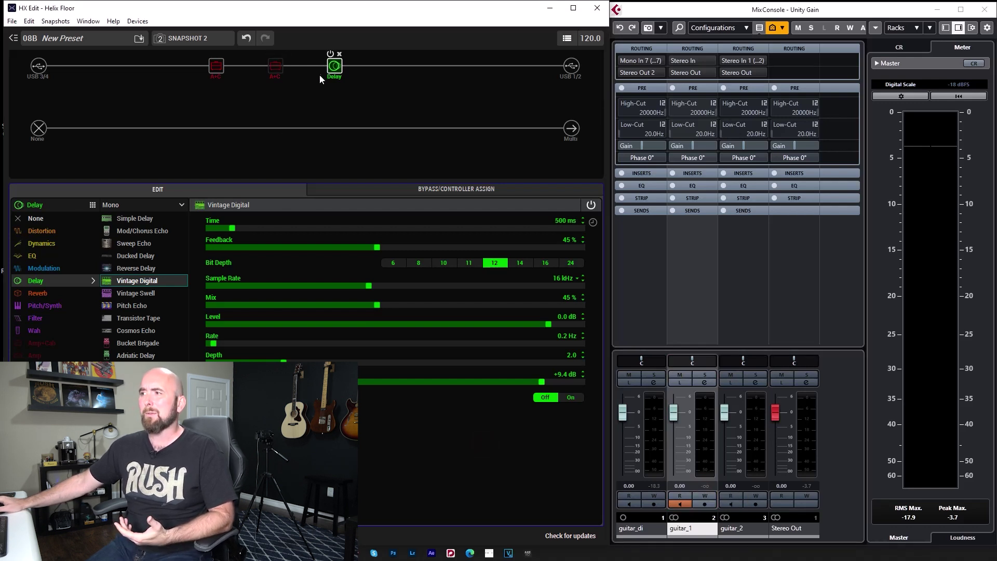
{"action": "left_click", "coordinate": [339, 54]}
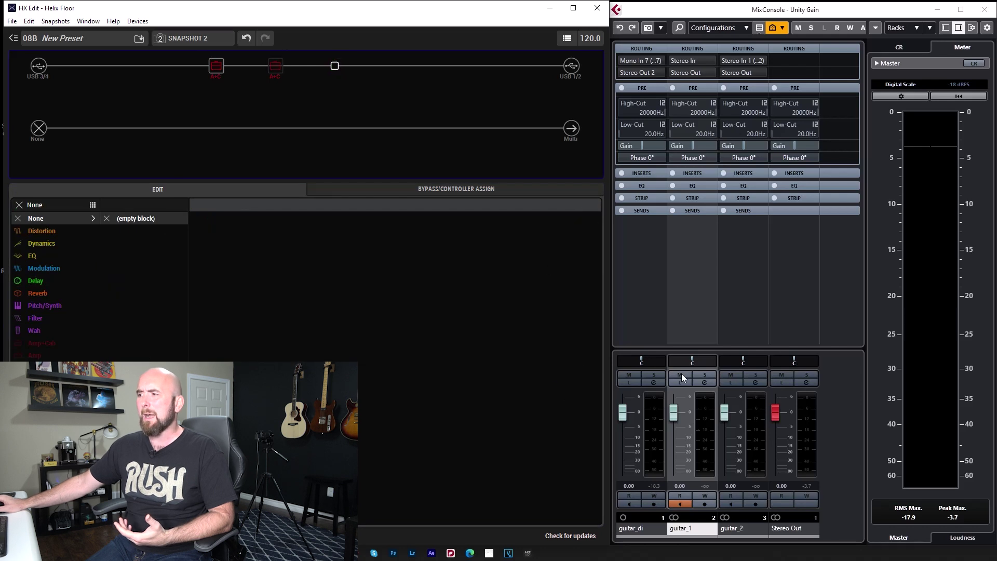
{"action": "left_click", "coordinate": [217, 67]}
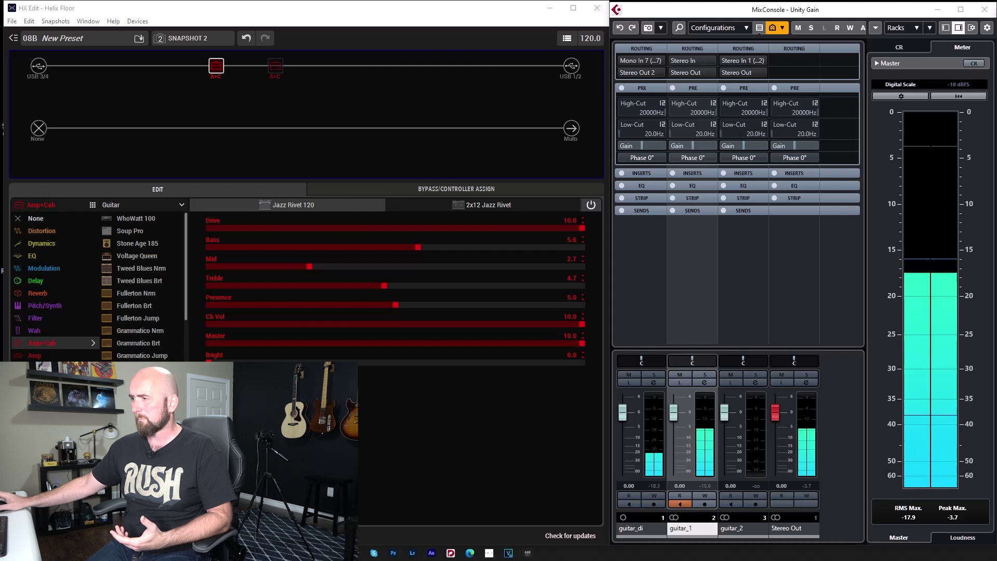
{"action": "left_click", "coordinate": [713, 485]}
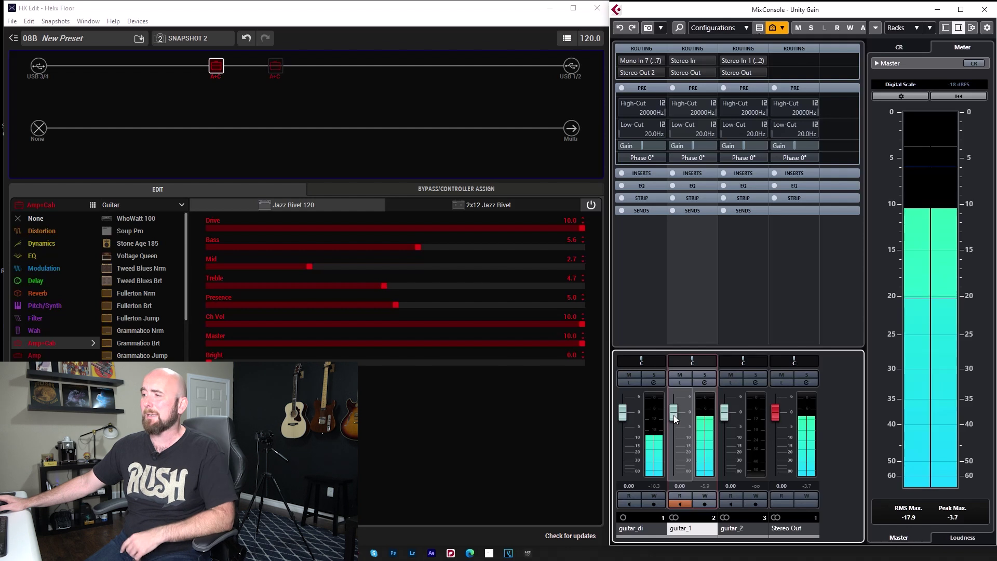
Raise the guitar_1 channel fader to 5.81 dB and clear the peak reading and the Stereo Out clip indicator
{"action": "left_click_drag", "start_coordinate": [674, 414], "coordinate": [676, 400]}
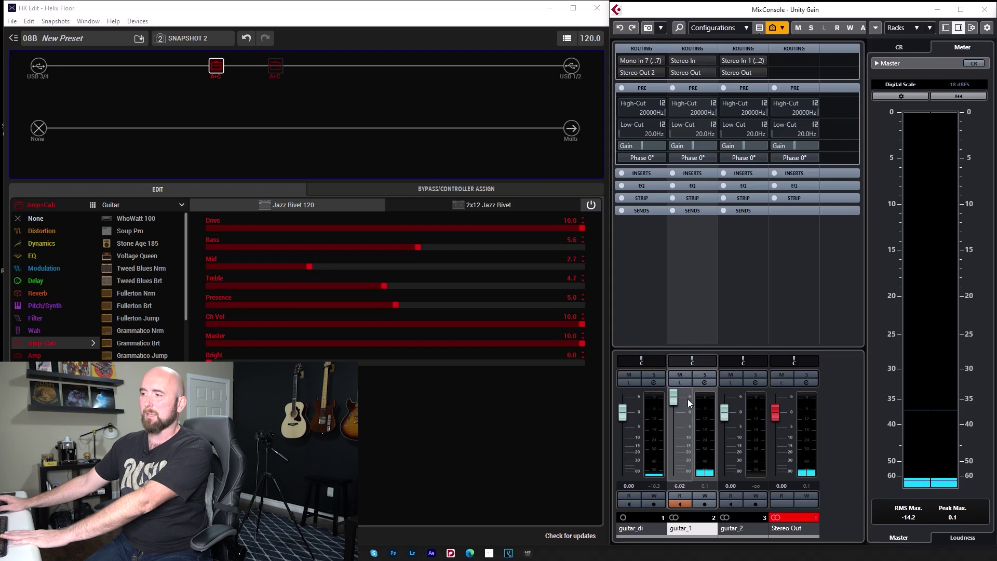
{"action": "left_click_drag", "start_coordinate": [678, 398], "coordinate": [678, 403]}
{"action": "scroll", "coordinate": [680, 403], "scroll_direction": "up", "scroll_amount": 1}
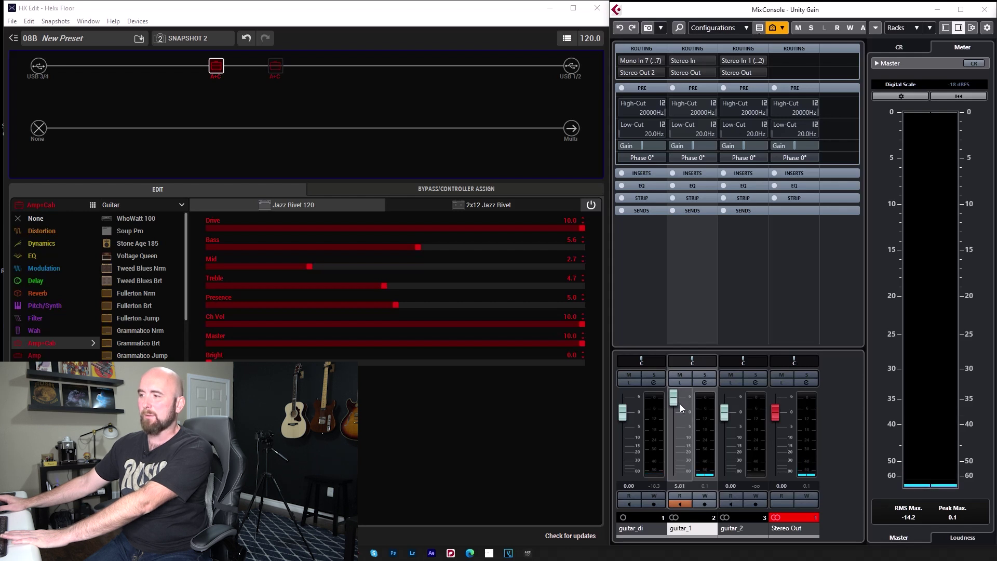
{"action": "left_click", "coordinate": [705, 486]}
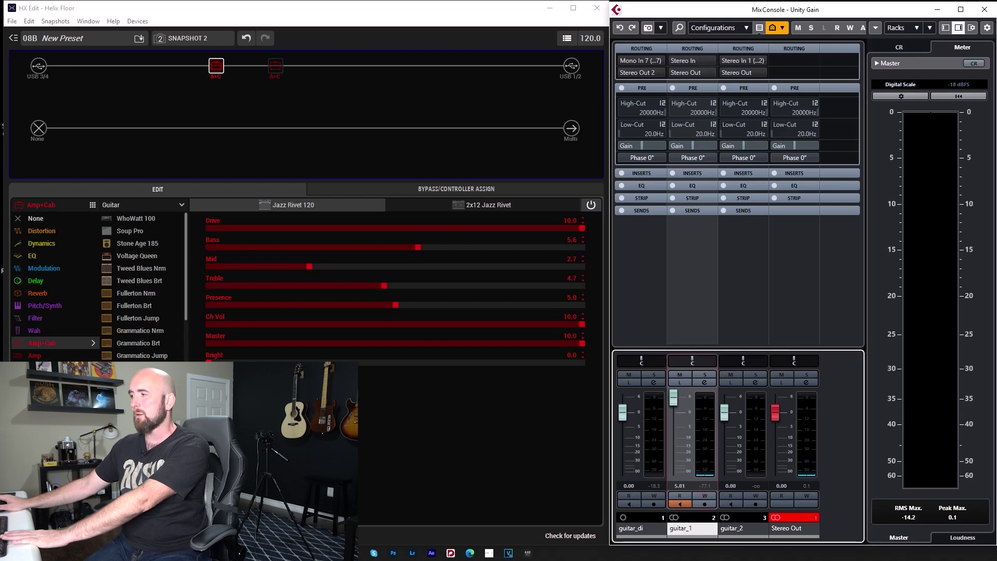
{"action": "left_click", "coordinate": [796, 514]}
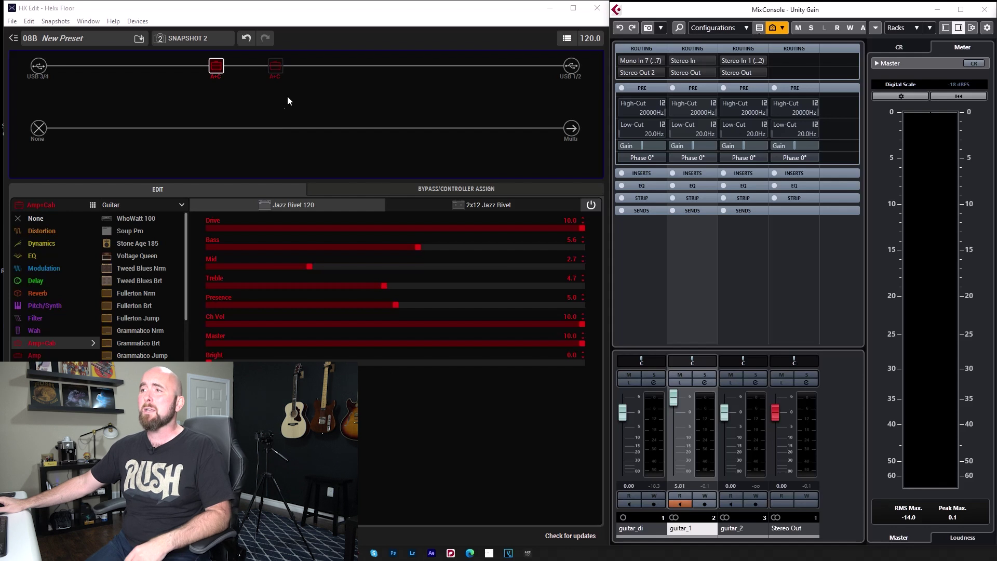
Switch the first amp block to Matchstick Ch1 with Ch Vol at 10.0, and reset the Master meter's maximum readings
{"action": "left_click", "coordinate": [274, 67]}
{"action": "left_click", "coordinate": [216, 66]}
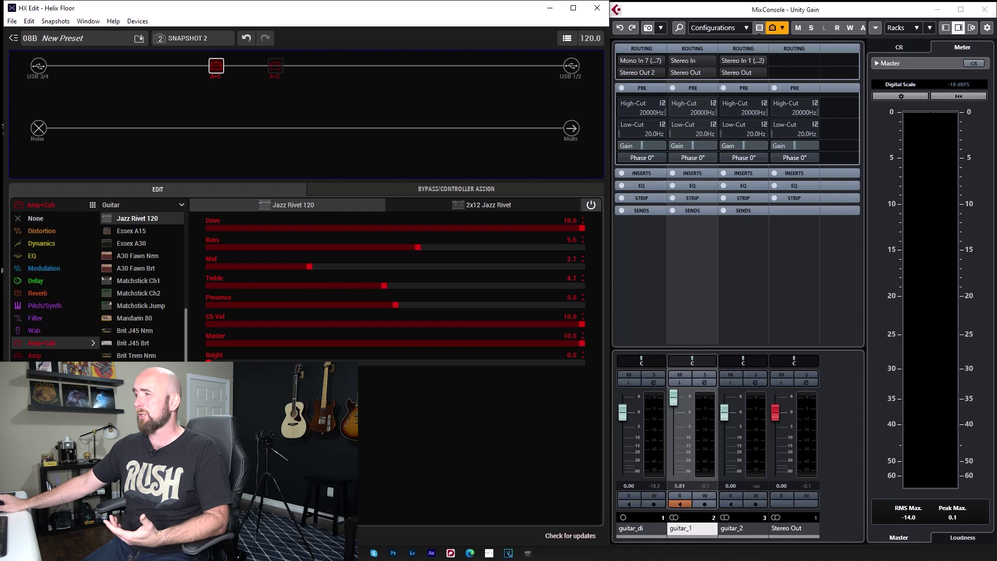
{"action": "left_click", "coordinate": [127, 281]}
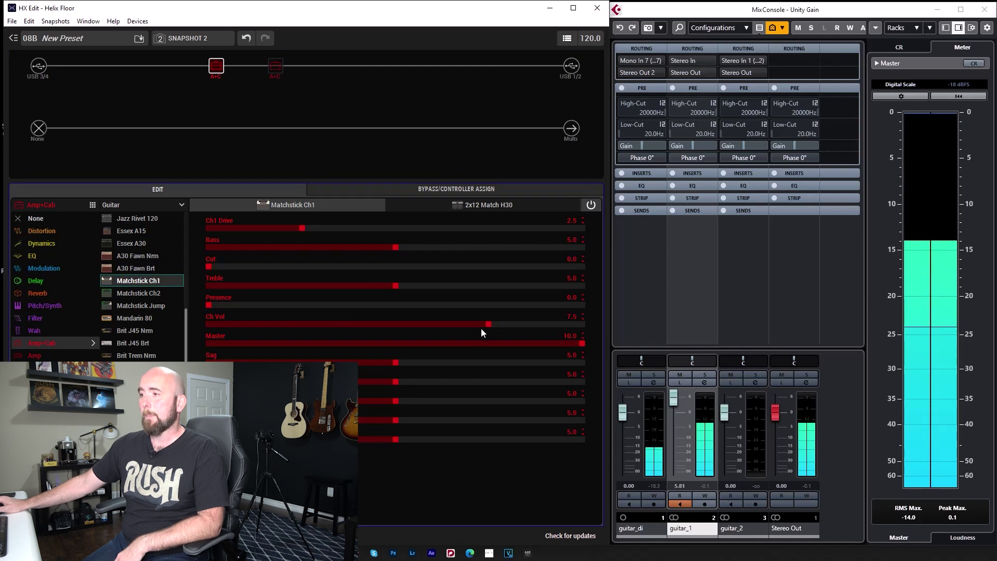
{"action": "left_click_drag", "start_coordinate": [488, 325], "coordinate": [584, 325]}
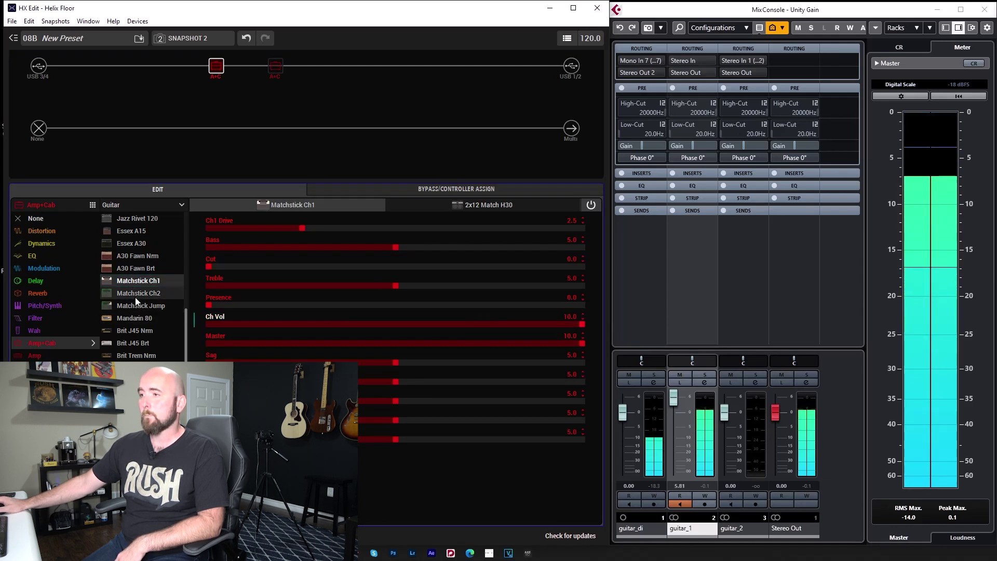
{"action": "left_click", "coordinate": [957, 520]}
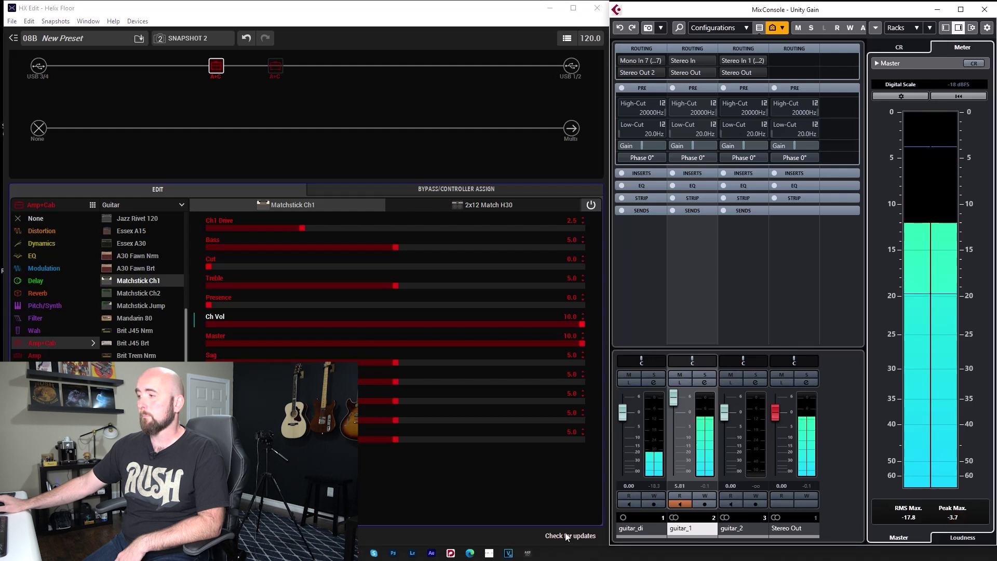
Change the first amp block to Matchstick Ch2 and set Ch Vol to 10.0, resetting the Master meter's maximum readings around the change
{"action": "left_click", "coordinate": [138, 293]}
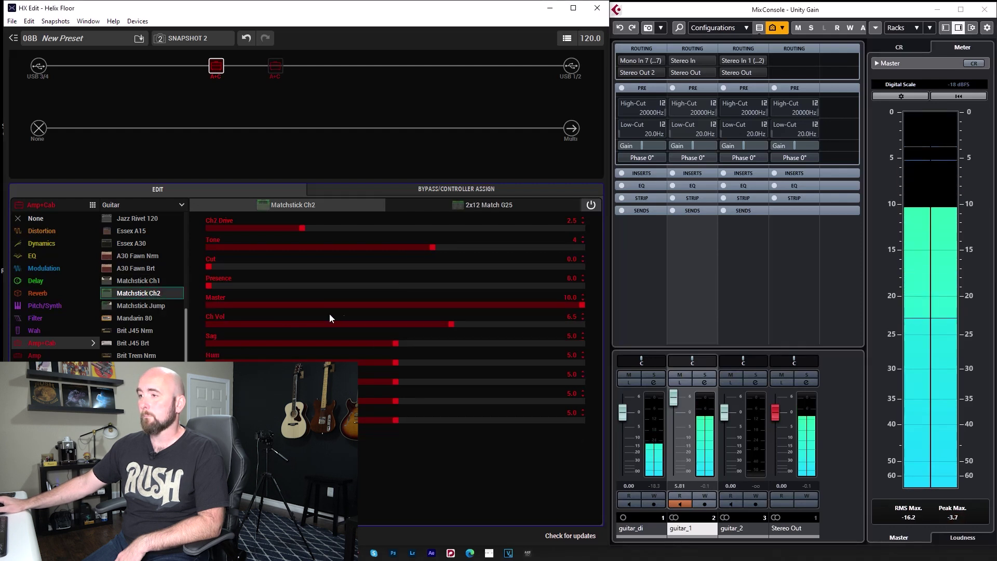
{"action": "left_click", "coordinate": [959, 519]}
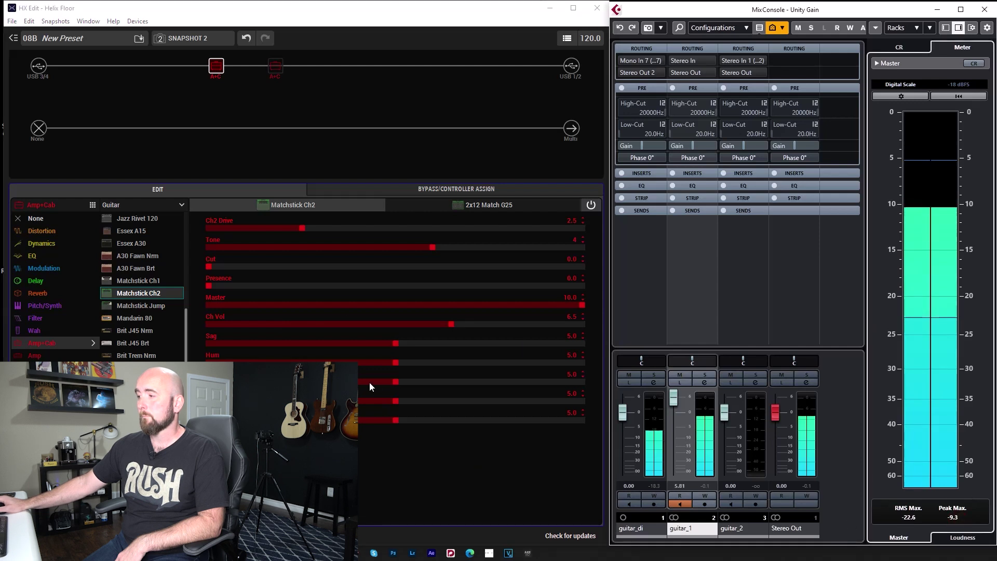
{"action": "left_click_drag", "start_coordinate": [307, 325], "coordinate": [709, 328]}
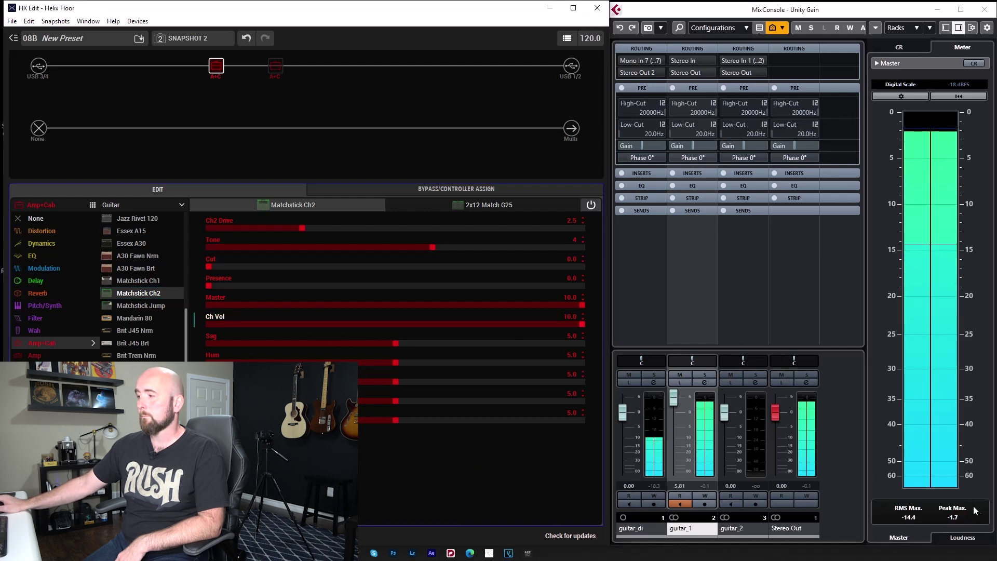
{"action": "left_click", "coordinate": [960, 518]}
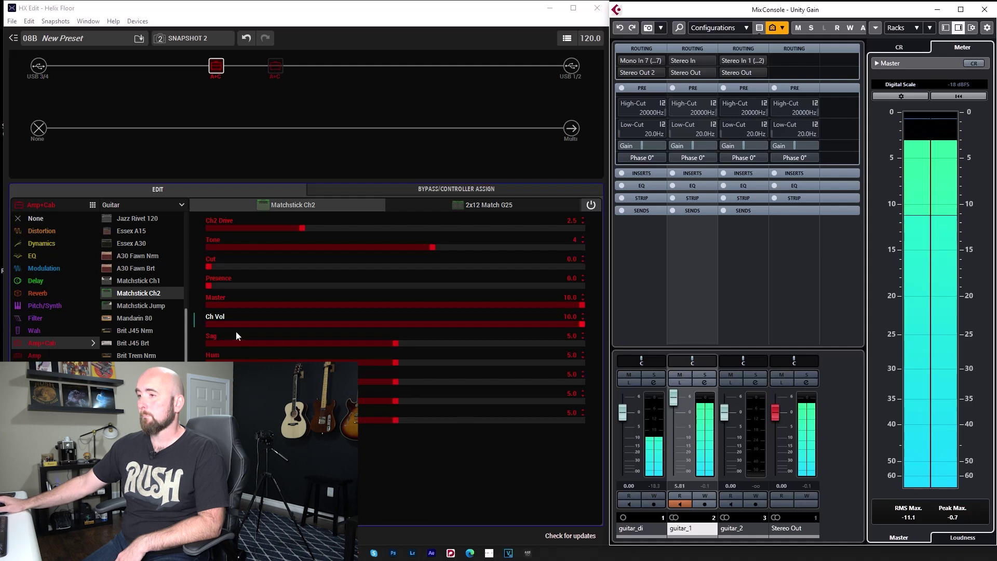
Try Mandarin 80 in the first amp block, then switch it to Brit J45 Nrm with Ch Vol at 10.0
{"action": "left_click", "coordinate": [147, 319]}
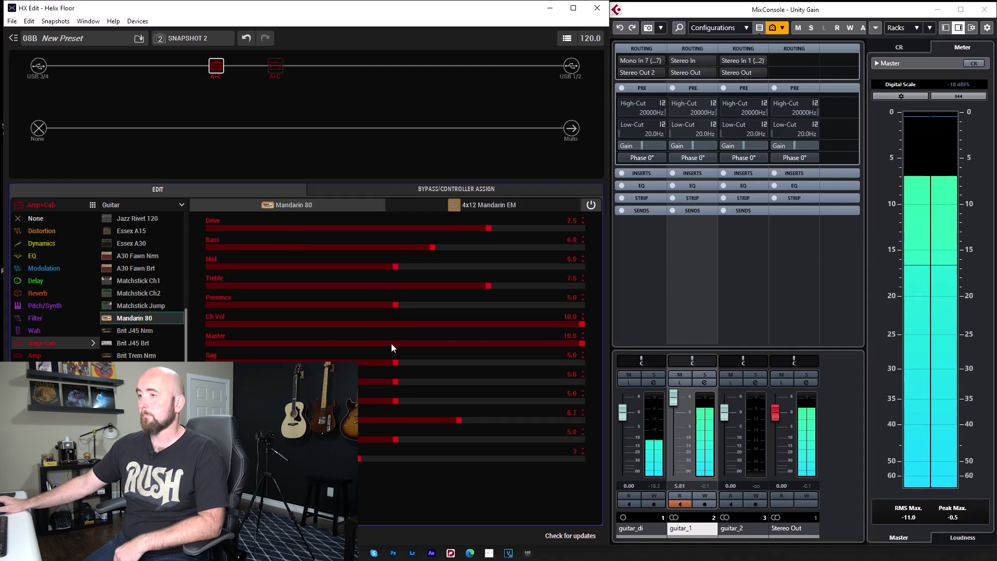
{"action": "left_click", "coordinate": [962, 517]}
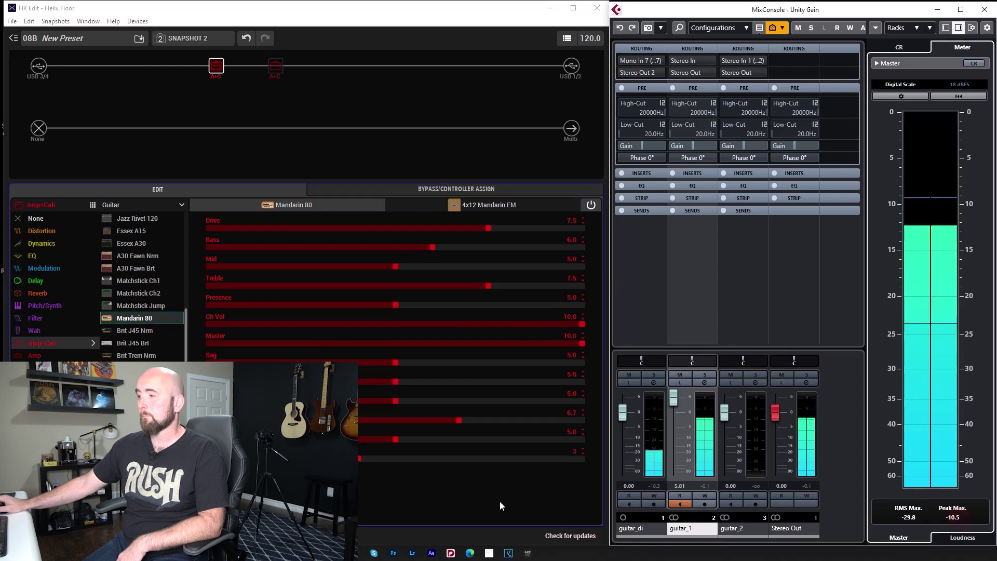
{"action": "left_click", "coordinate": [134, 329]}
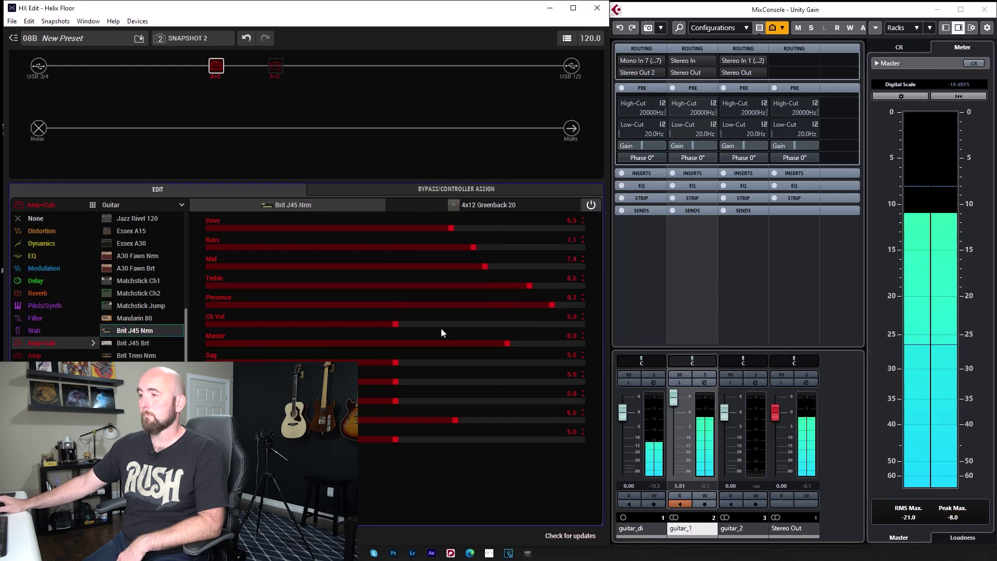
{"action": "left_click", "coordinate": [959, 518]}
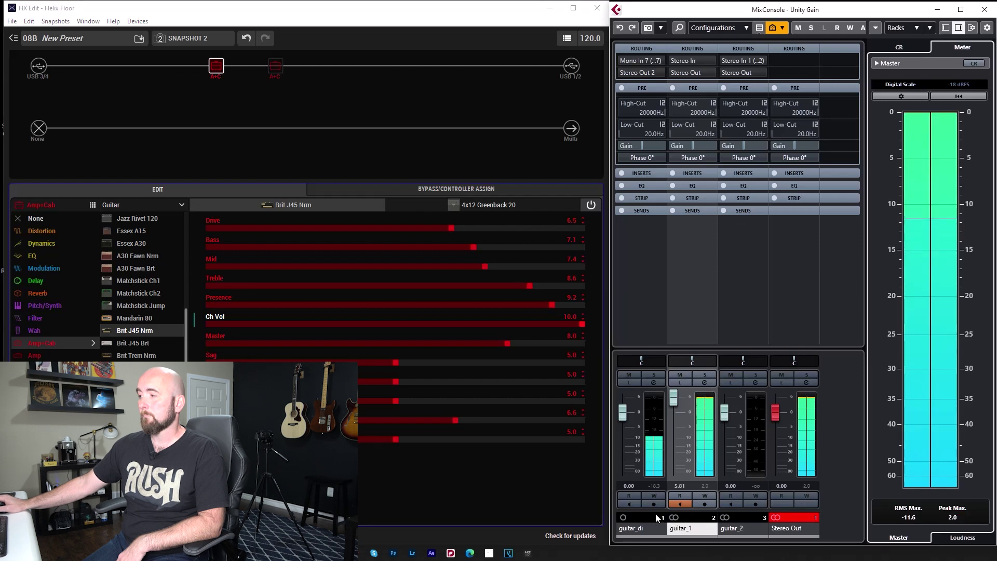
{"action": "left_click", "coordinate": [504, 488]}
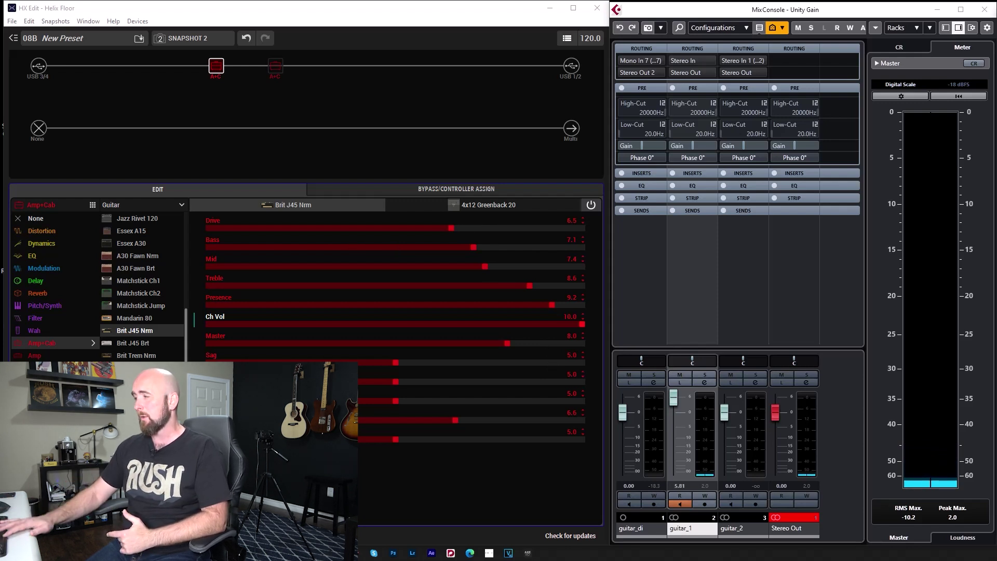
Lower the Brit J45 Nrm's Drive to 3.2 and reset the Master meter's maximum readings
{"action": "scroll", "coordinate": [471, 228], "scroll_direction": "down", "scroll_amount": 2}
{"action": "scroll", "coordinate": [471, 227], "scroll_direction": "down", "scroll_amount": 20}
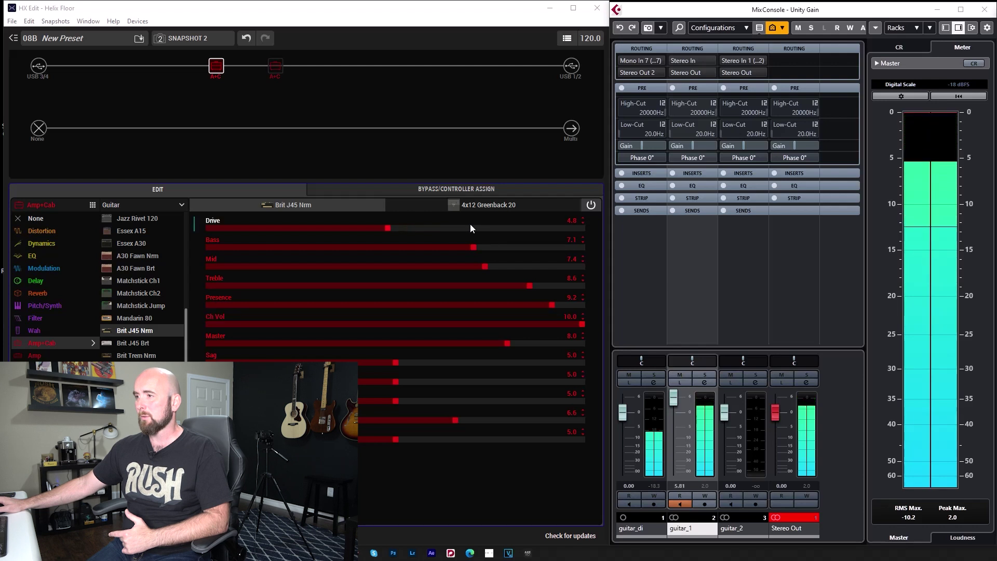
{"action": "left_click", "coordinate": [890, 512]}
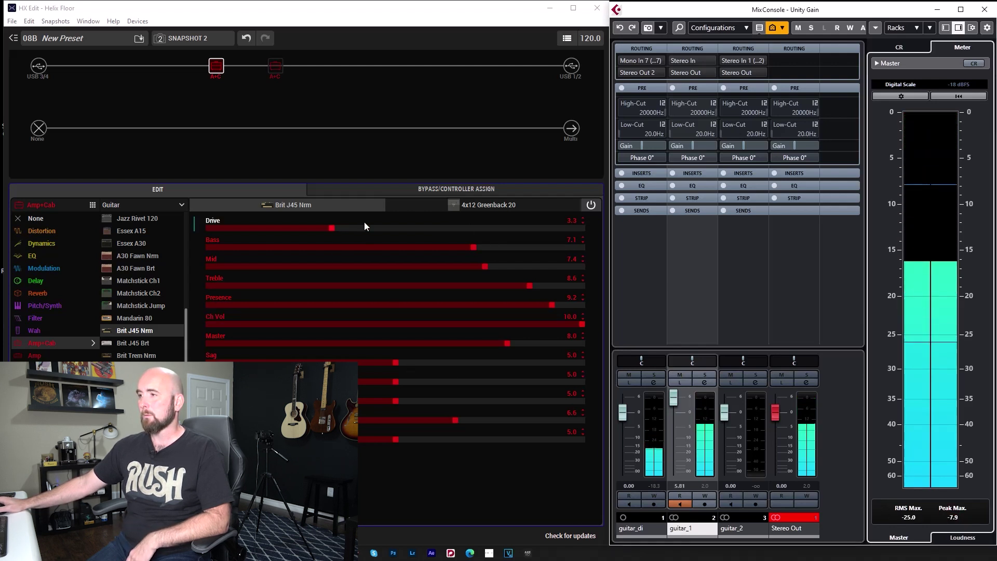
{"action": "scroll", "coordinate": [359, 229], "scroll_direction": "down", "scroll_amount": 1}
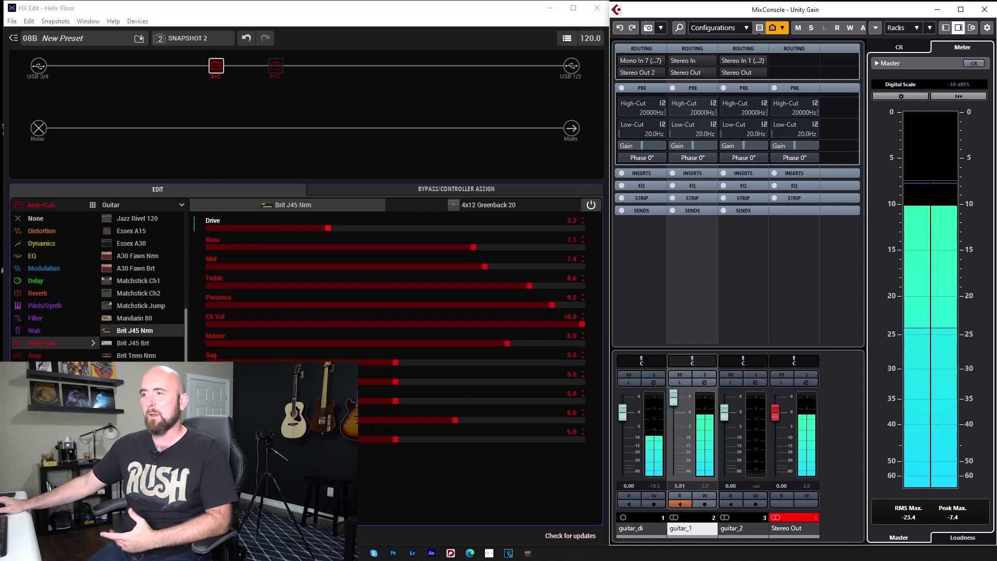
Change the first amp block to Cali Texas Ch 2, reset the Master meter's maximum readings, and raise Ch Vol to 5.2
{"action": "scroll", "coordinate": [143, 286], "scroll_direction": "down", "scroll_amount": 1}
{"action": "scroll", "coordinate": [143, 285], "scroll_direction": "down", "scroll_amount": 4}
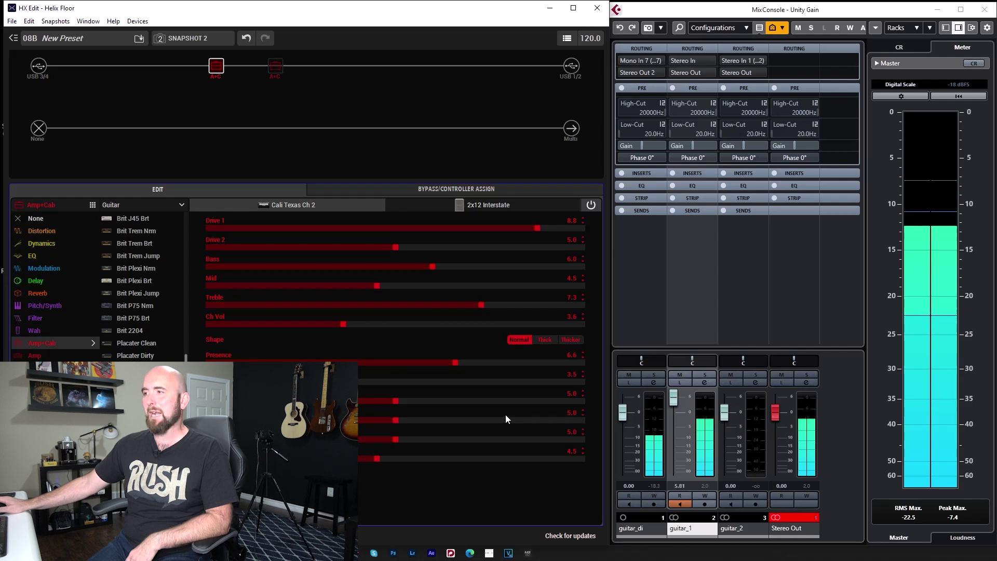
{"action": "left_click", "coordinate": [938, 517]}
{"action": "left_click_drag", "start_coordinate": [339, 320], "coordinate": [407, 326]}
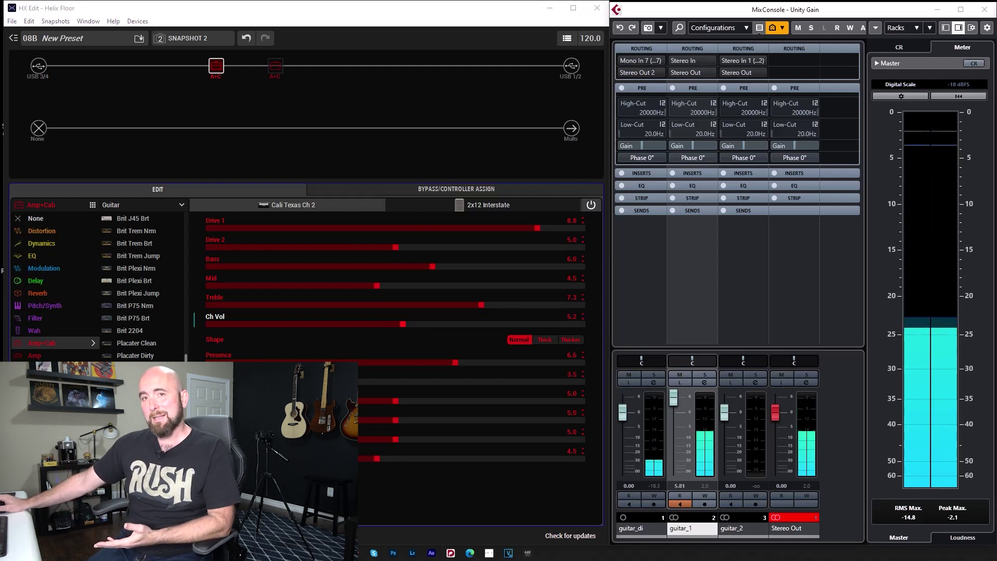
Set the Cali Texas Ch 2's Drive 1 to 2.8, Drive 2 to 2.9 and Ch Vol to 10.0, and reset the Master meter
{"action": "left_click_drag", "start_coordinate": [357, 228], "coordinate": [312, 228]}
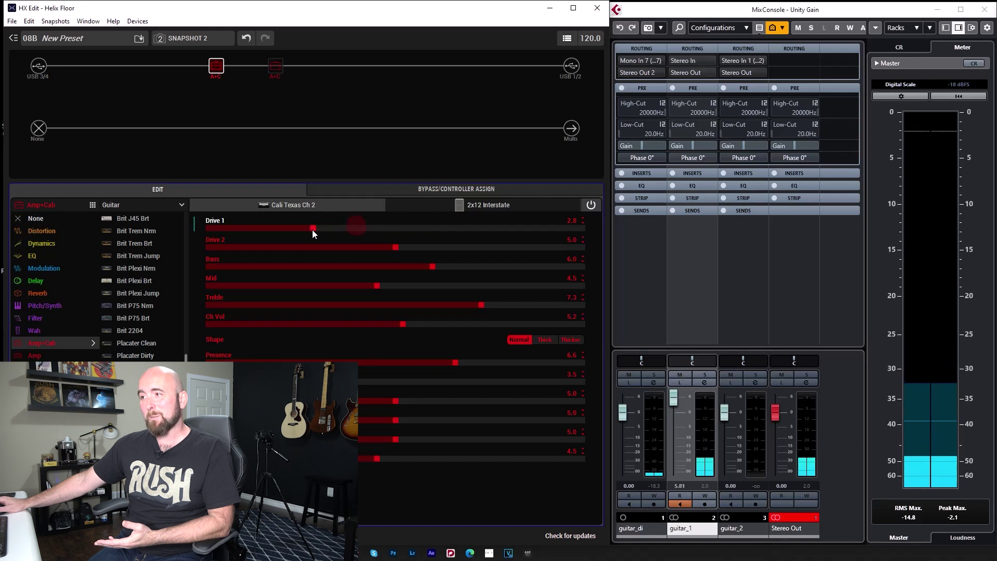
{"action": "left_click", "coordinate": [317, 247]}
{"action": "left_click_drag", "start_coordinate": [434, 324], "coordinate": [677, 315]}
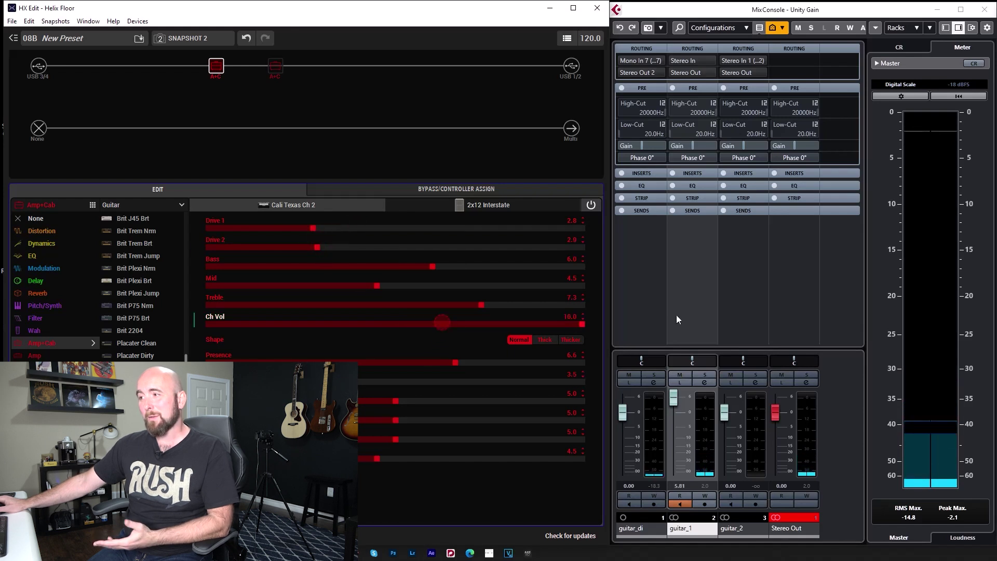
{"action": "left_click", "coordinate": [960, 517]}
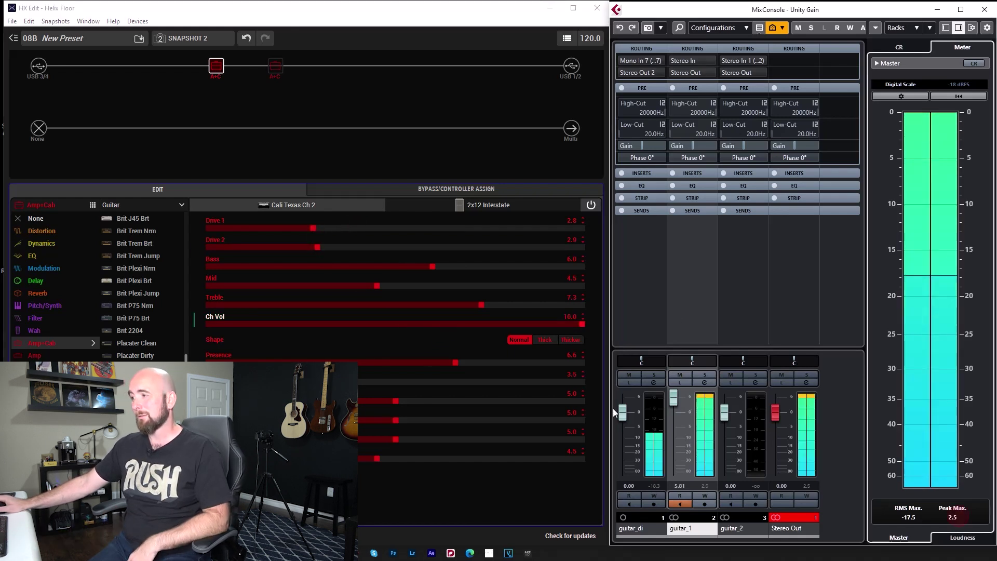
Fine-tune the Cali Texas Ch 2 to Drive 1 at 2.3 and Drive 2 at 2.2, resetting the Master meter's maximum readings along the way
{"action": "left_click", "coordinate": [297, 228]}
{"action": "scroll", "coordinate": [301, 245], "scroll_direction": "down", "scroll_amount": 9}
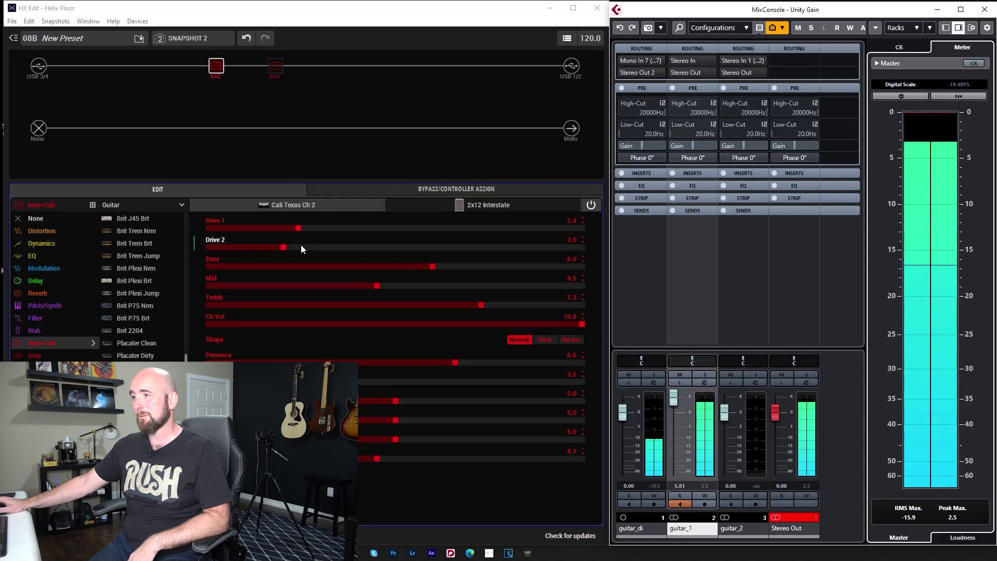
{"action": "scroll", "coordinate": [301, 227], "scroll_direction": "down", "scroll_amount": 2}
{"action": "left_click", "coordinate": [960, 516]}
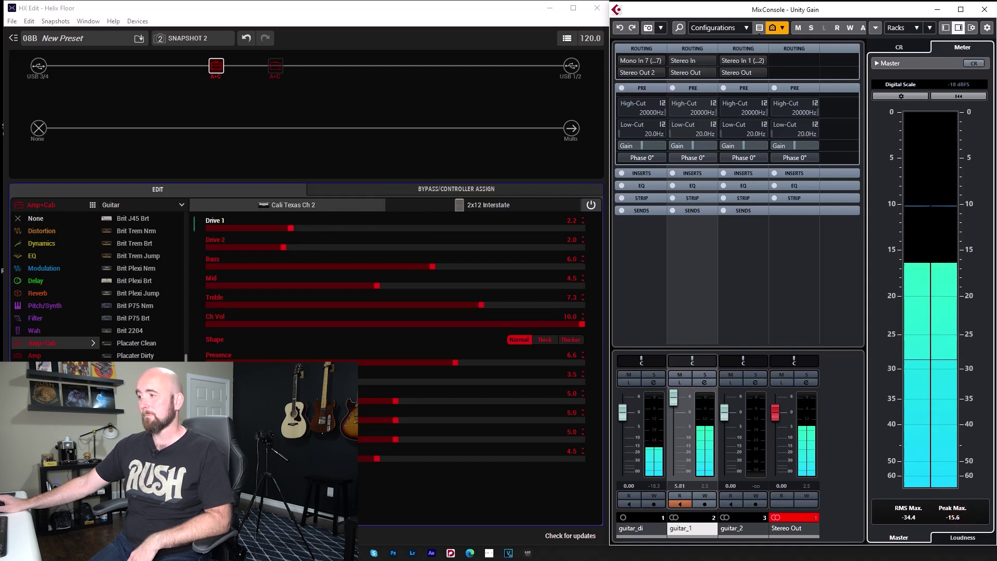
{"action": "scroll", "coordinate": [360, 231], "scroll_direction": "up", "scroll_amount": 1}
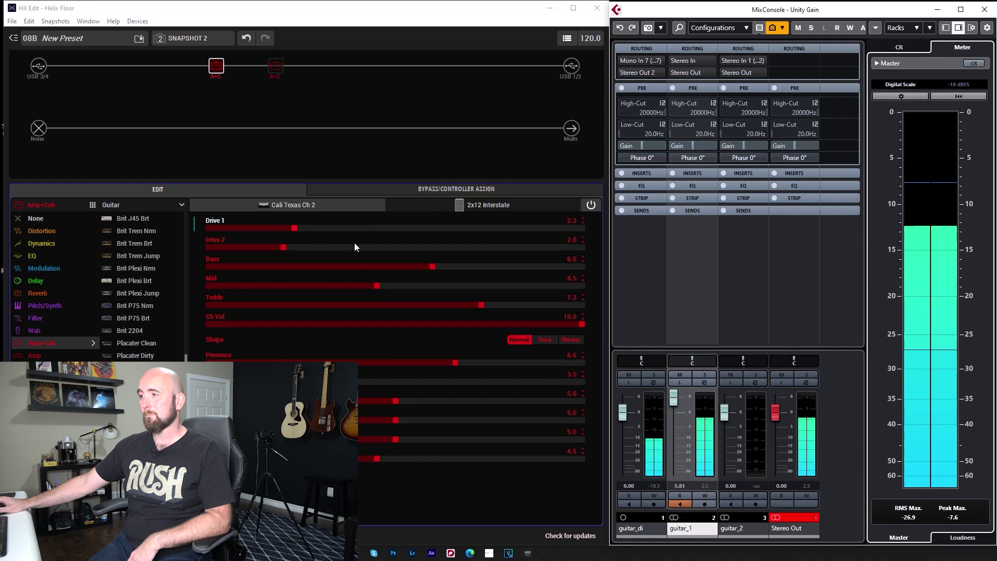
{"action": "scroll", "coordinate": [357, 245], "scroll_direction": "up", "scroll_amount": 2}
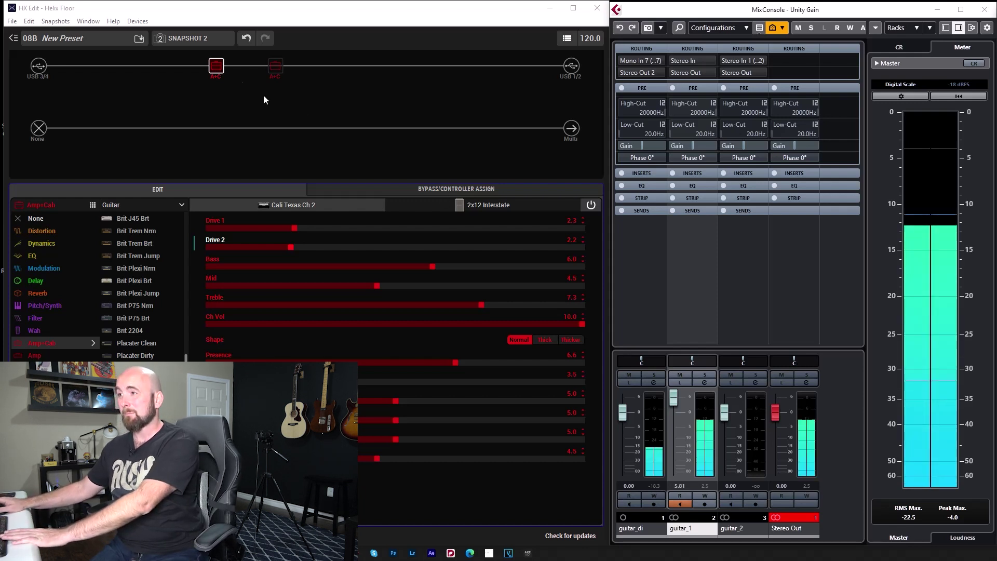
Toggle the first amp block's bypass to compare the level with and without it
{"action": "left_click", "coordinate": [212, 53]}
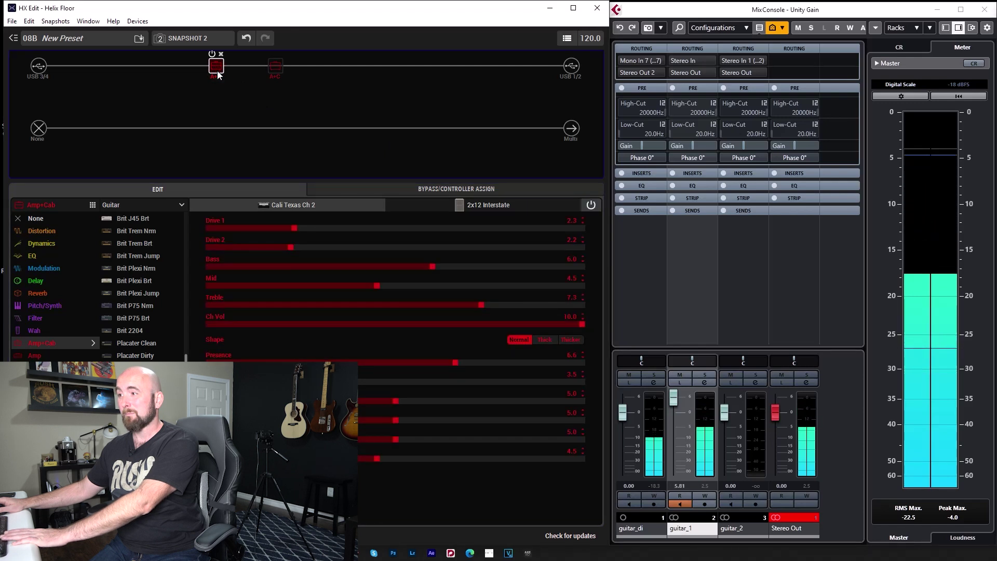
{"action": "left_click", "coordinate": [212, 53]}
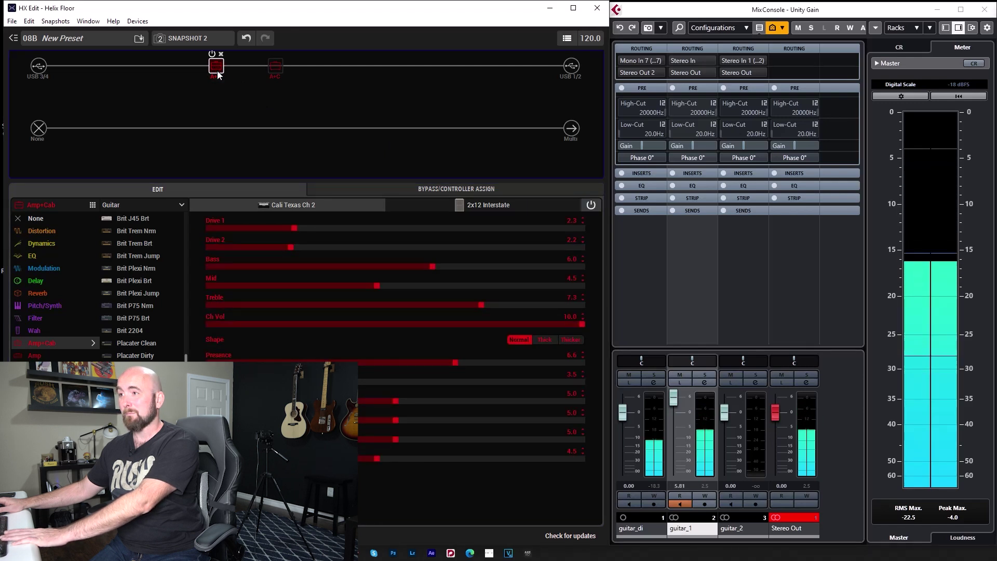